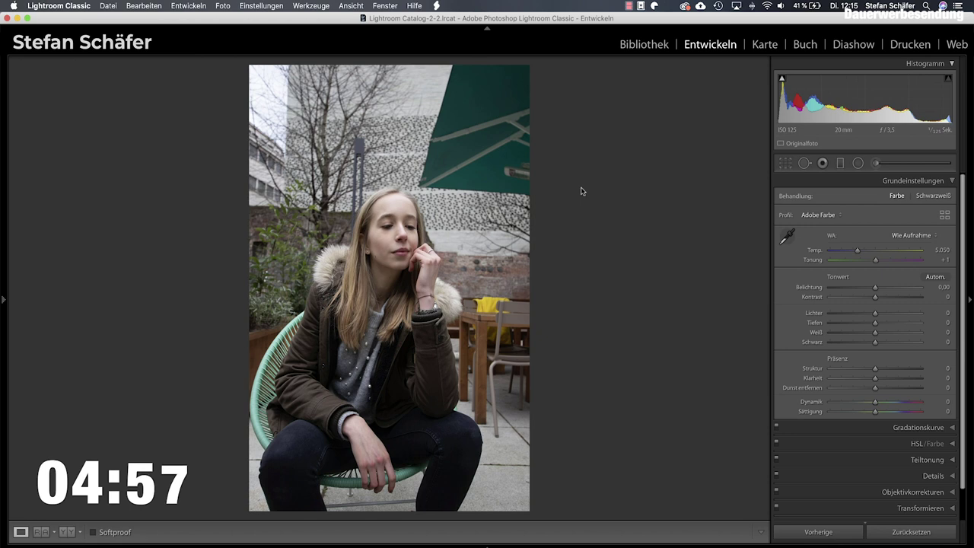
Raise contrast to +50, pull whites down to −100, and lower the highlights.
left_click_drag(876, 298, 899, 299)
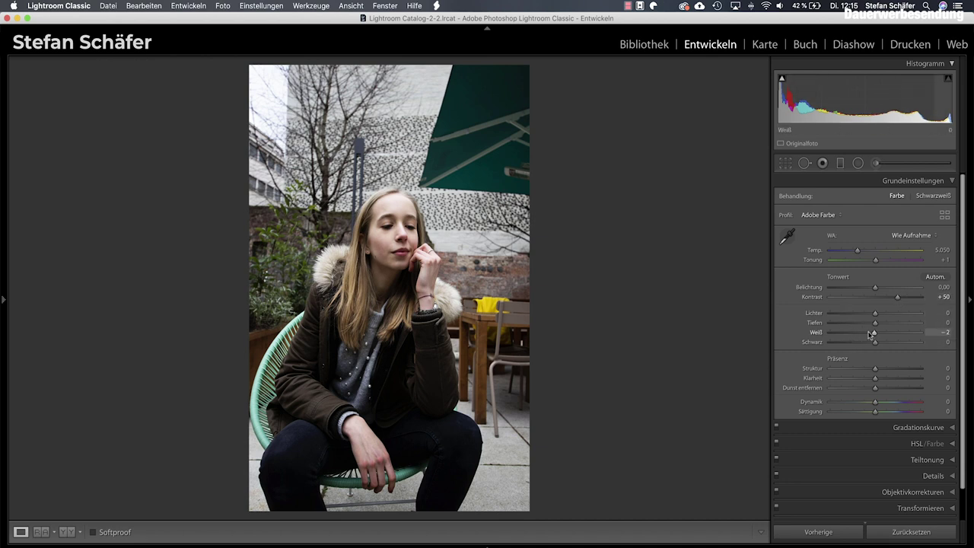
left_click_drag(873, 332, 806, 335)
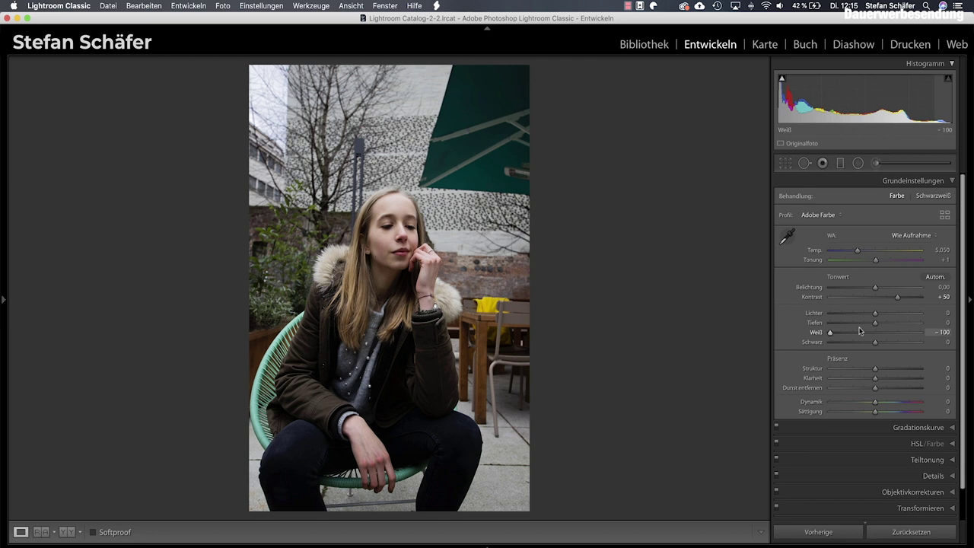
mouse_move(874, 314)
left_mouse_down()
mouse_move(865, 314)
mouse_move(883, 325)
mouse_move(867, 343)
left_mouse_up()
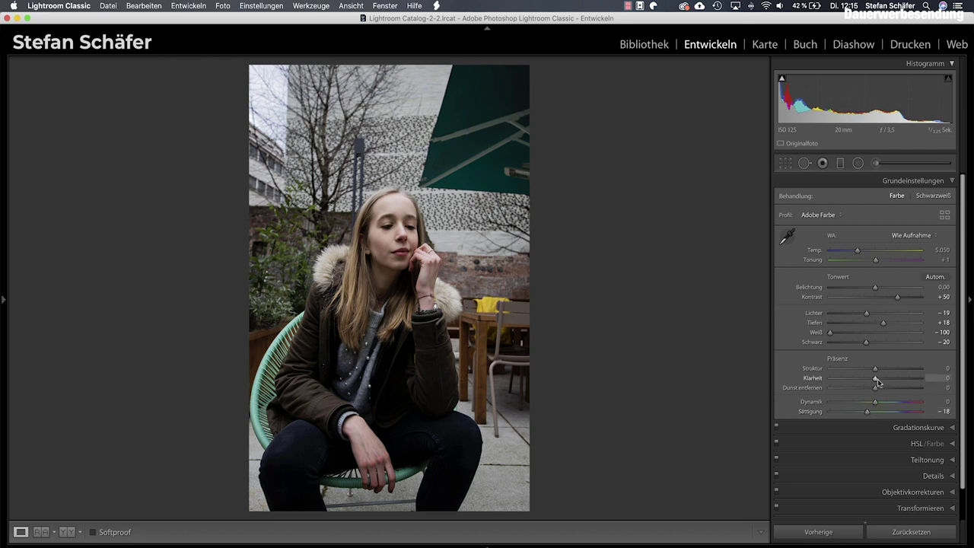
Add +20 dehaze, clarity and texture, set exposure to +0.40 and highlights to −41.
left_click_drag(877, 390, 882, 390)
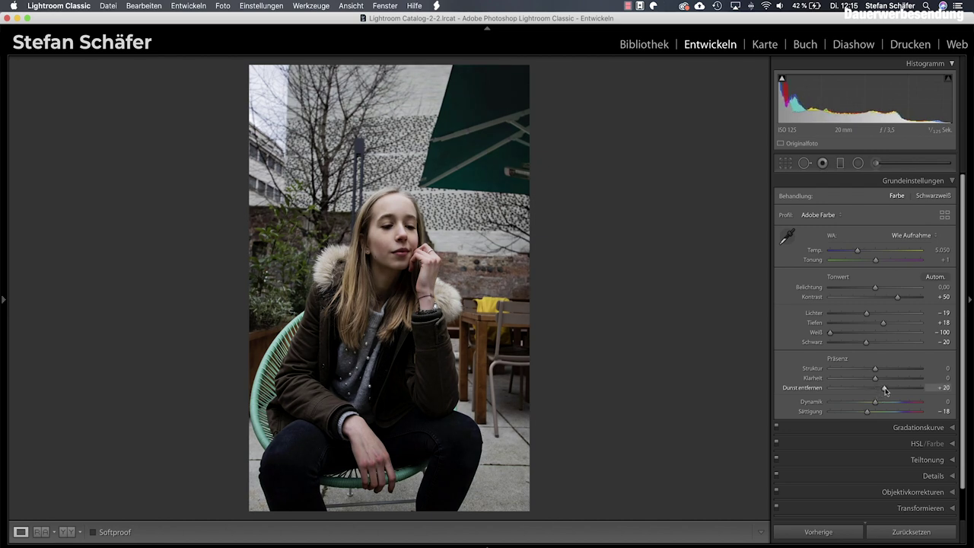
left_click_drag(876, 380, 886, 380)
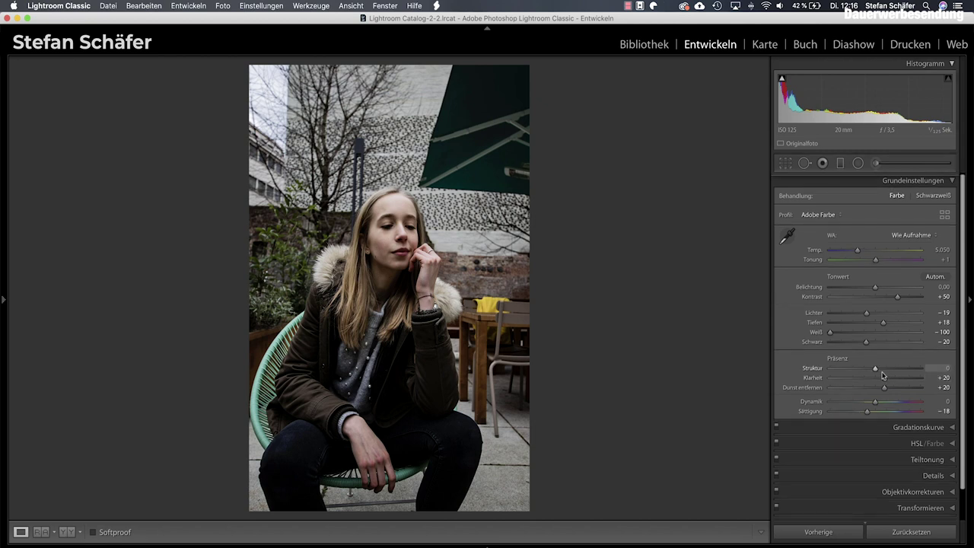
left_click_drag(876, 370, 883, 371)
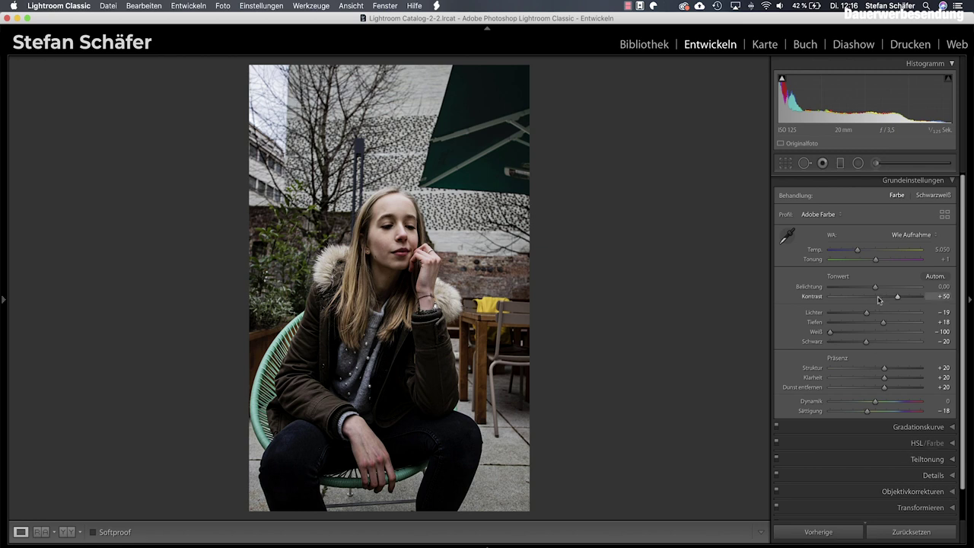
left_click_drag(876, 288, 879, 289)
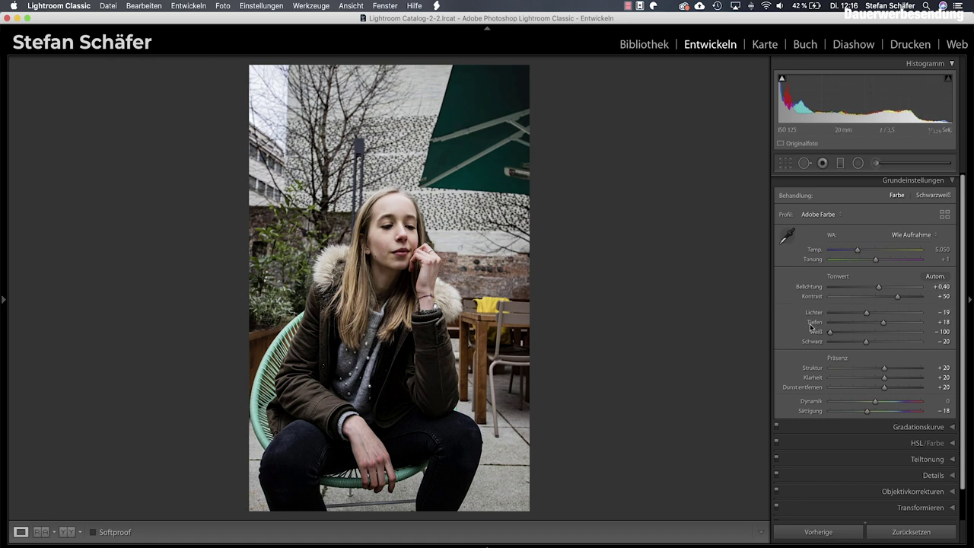
left_click_drag(865, 312, 855, 312)
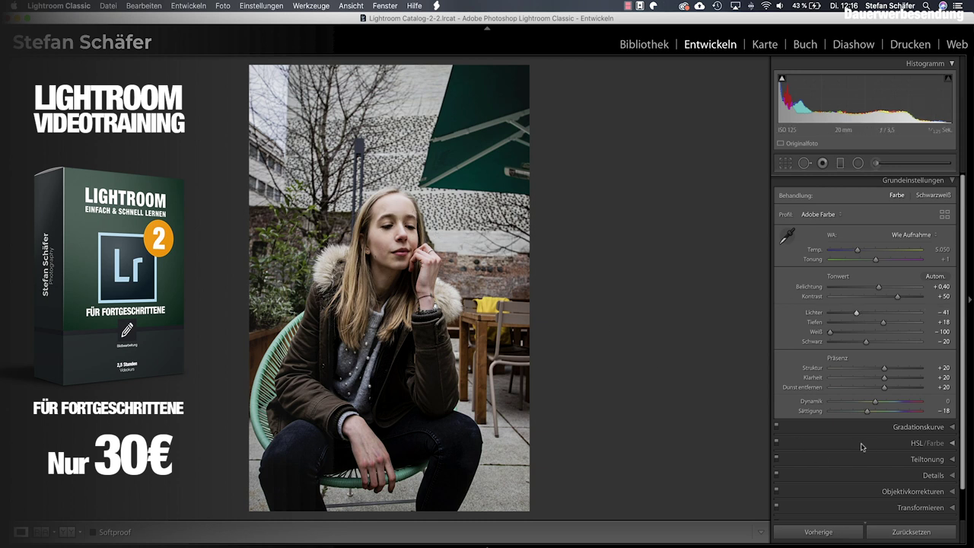
Shift the red primary hue in Calibration to +30.
scroll(906, 455, "down", 3)
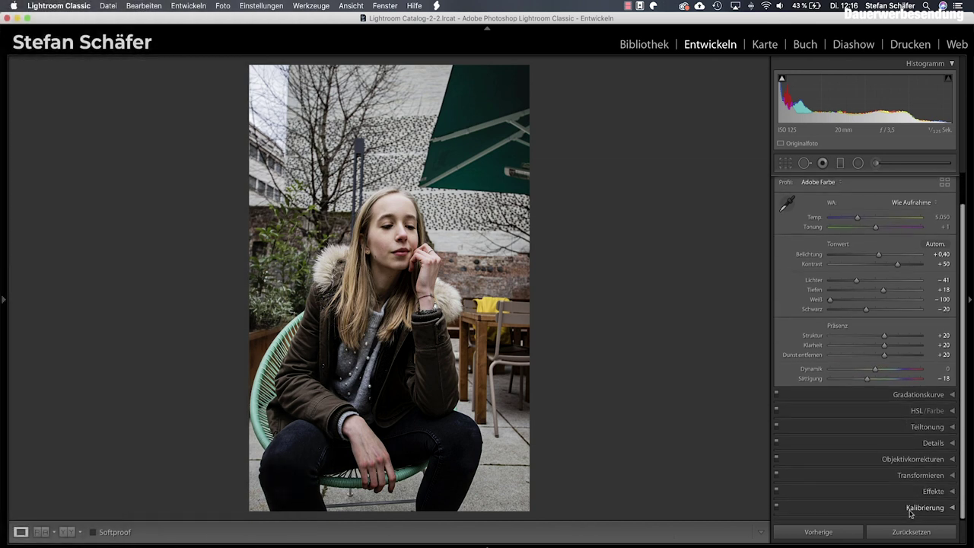
left_click(922, 502)
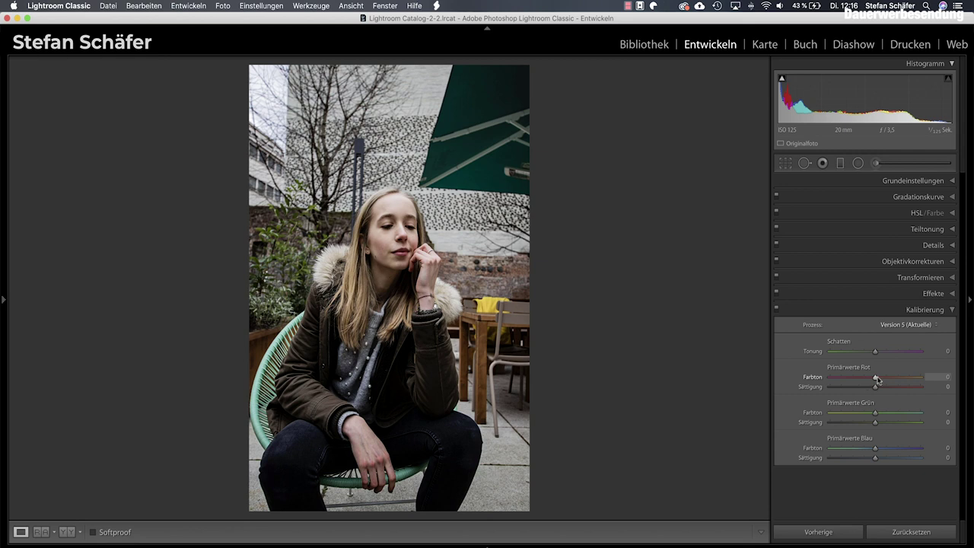
mouse_move(877, 378)
left_mouse_down()
mouse_move(852, 378)
mouse_move(897, 377)
mouse_move(887, 380)
left_mouse_up()
Set green, aqua and blue saturation to −100, yellow lower, red higher, magenta −51.
left_click(916, 213)
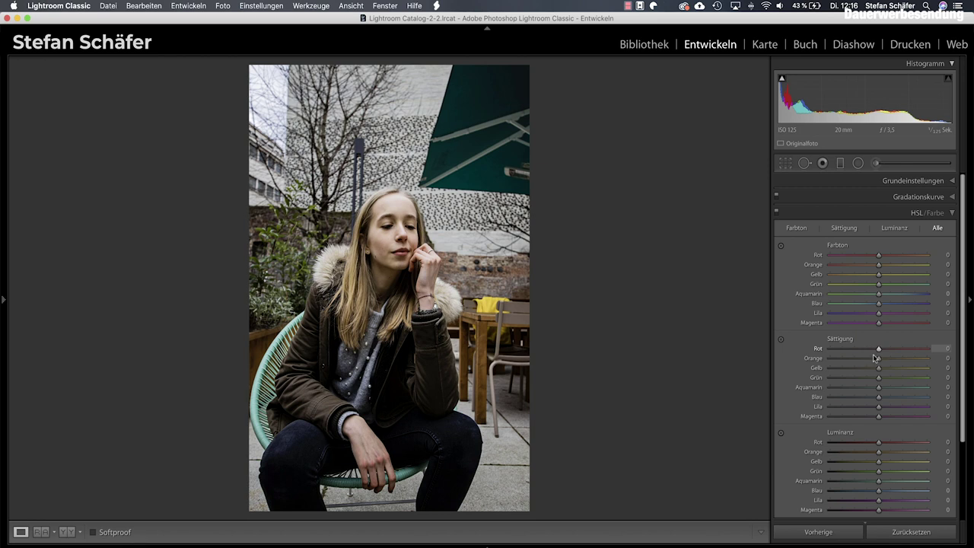
left_click_drag(844, 379, 814, 398)
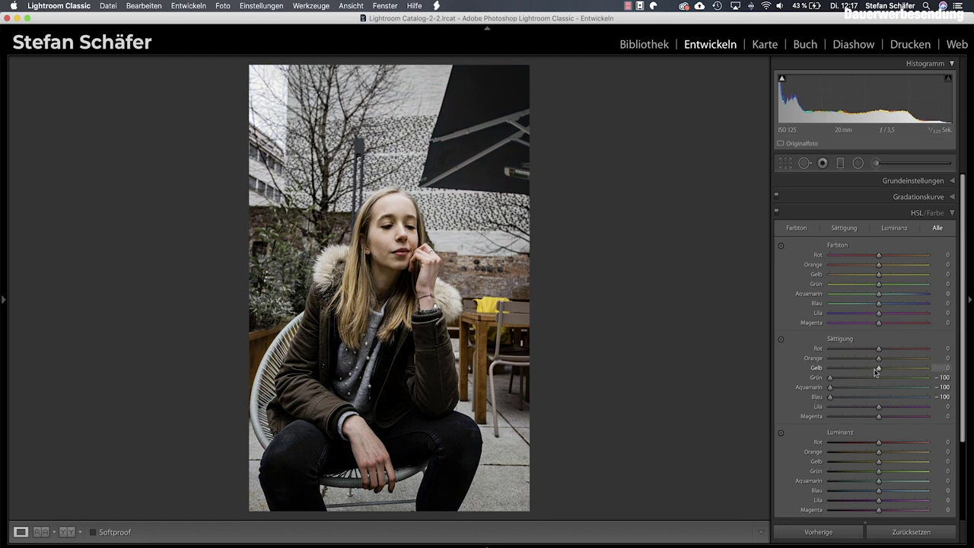
left_click_drag(877, 370, 863, 370)
left_click_drag(879, 348, 883, 359)
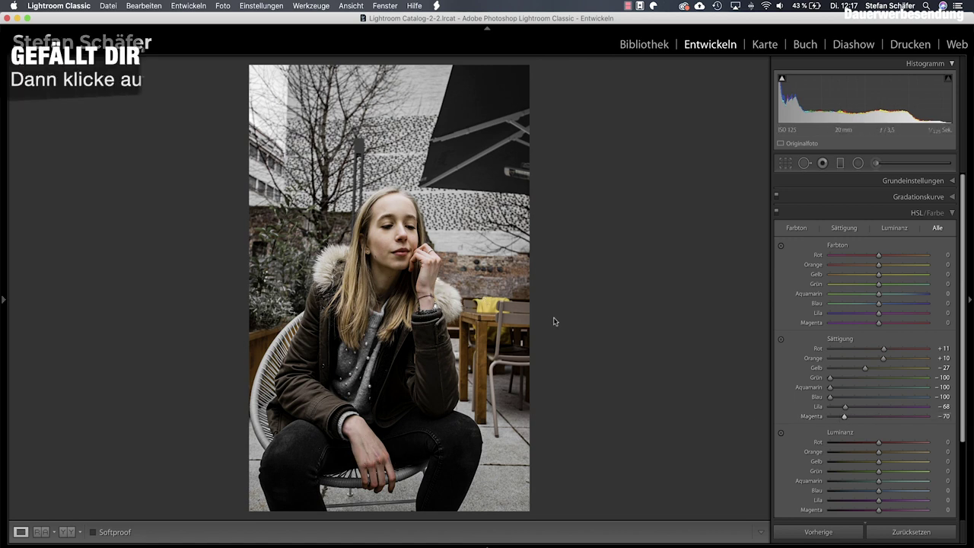
left_click(853, 416)
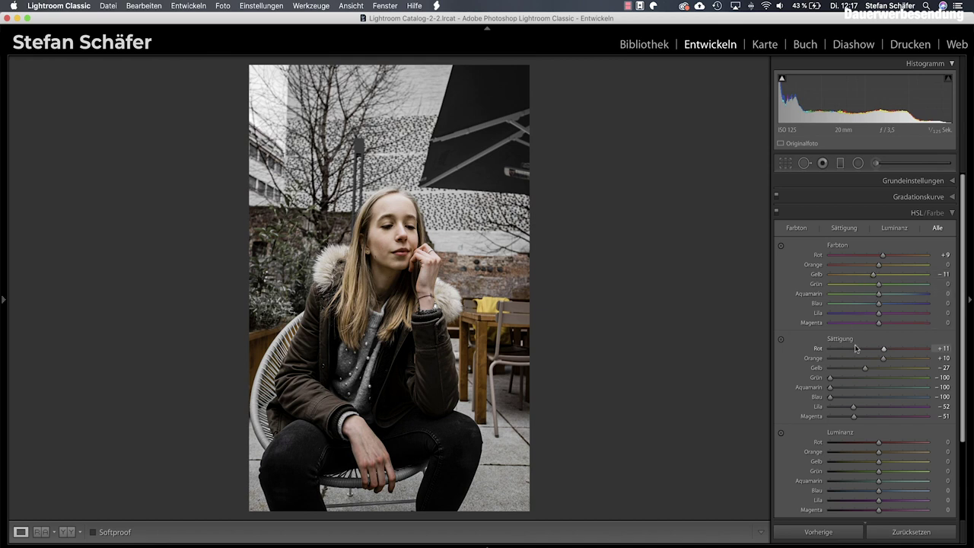
scroll(883, 358, "up", 1)
scroll(868, 368, "down", 1)
scroll(876, 294, "down", 2)
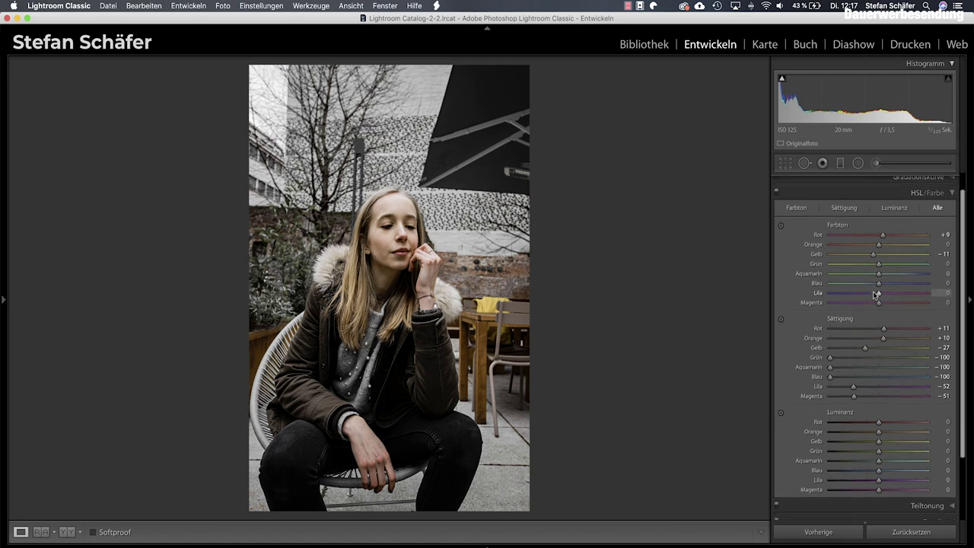
scroll(877, 293, "down", 2)
scroll(898, 365, "down", 2)
Split-tone the highlights to hue 197, saturation 6 and the shadows to hue 204, saturation 7.
left_click(920, 451)
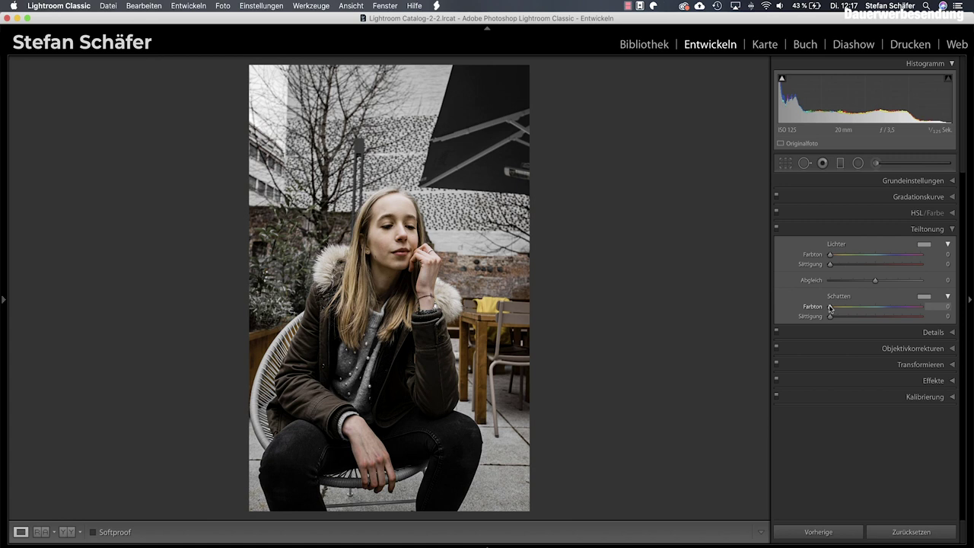
left_click_drag(830, 307, 882, 309)
mouse_move(830, 256)
left_mouse_down()
mouse_move(880, 260)
mouse_move(833, 265)
left_mouse_up()
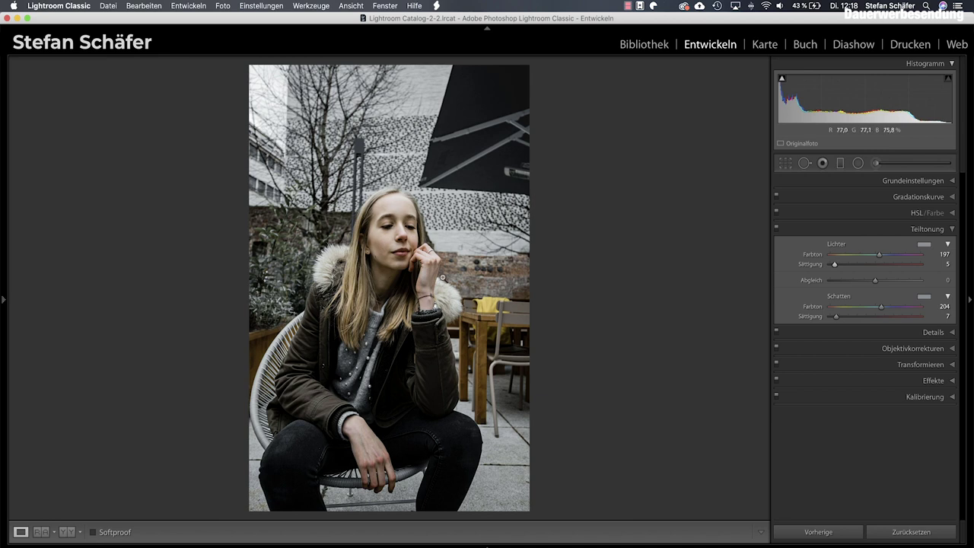
left_click(392, 239)
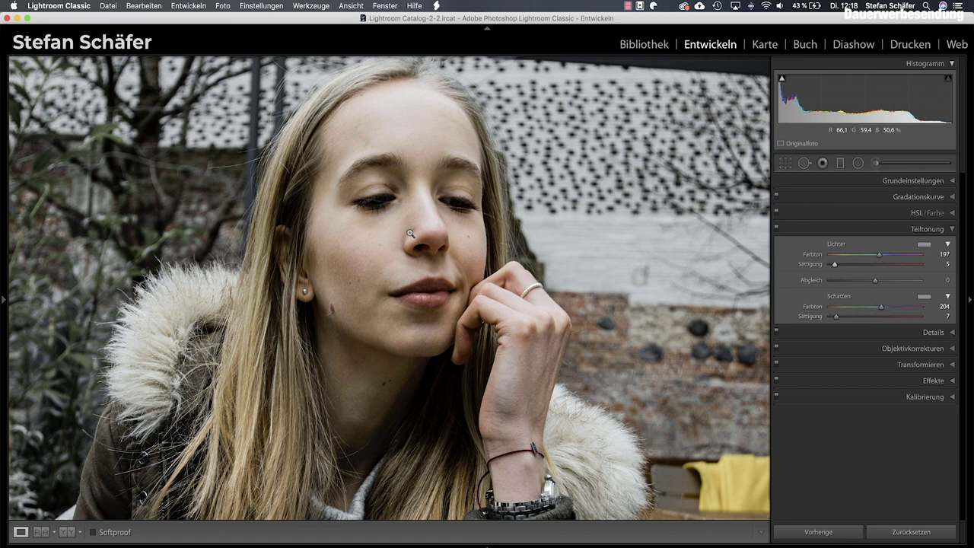
left_click(410, 234)
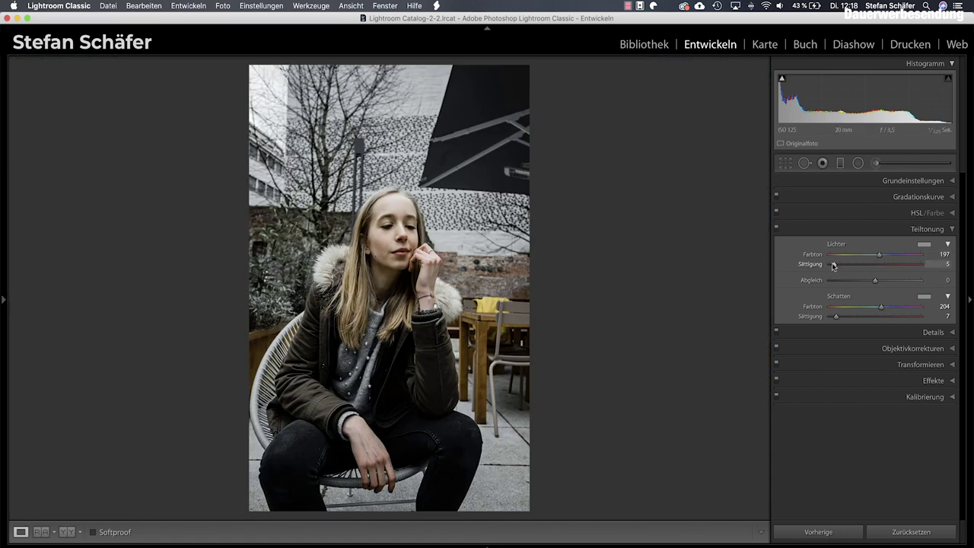
left_click_drag(833, 265, 835, 265)
left_click(916, 197)
Add a shadow and a highlight point to the tone curve, nudging the shadow point down.
left_click_drag(838, 304, 839, 305)
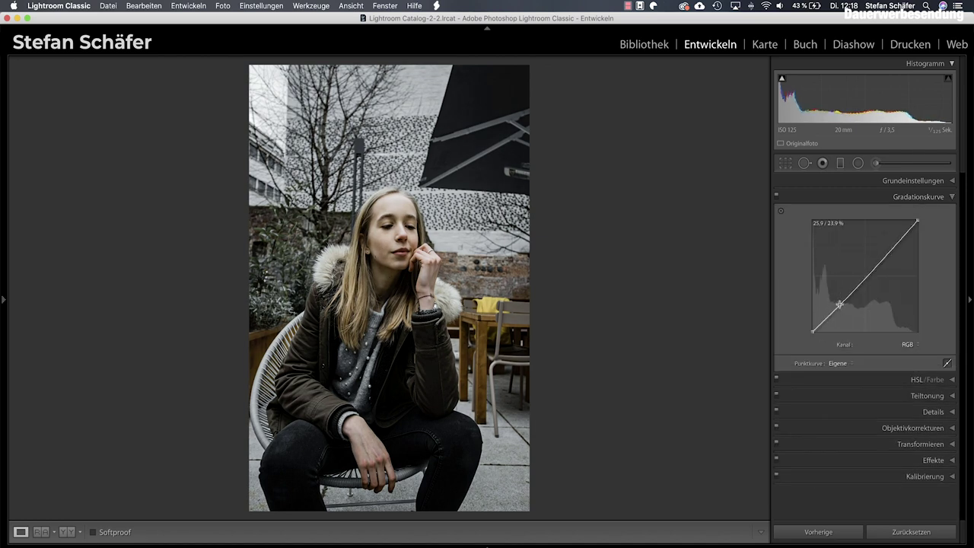
left_click(893, 248)
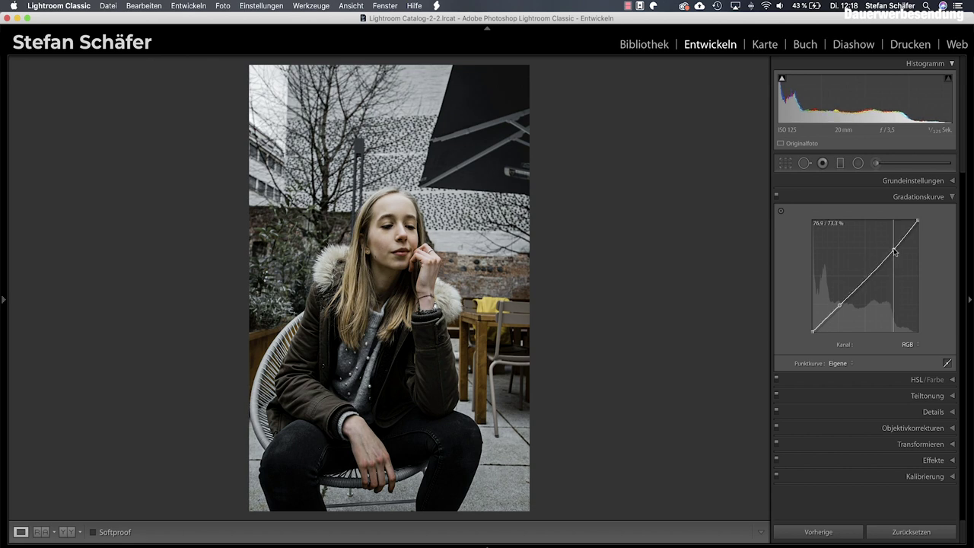
left_click_drag(839, 304, 839, 308)
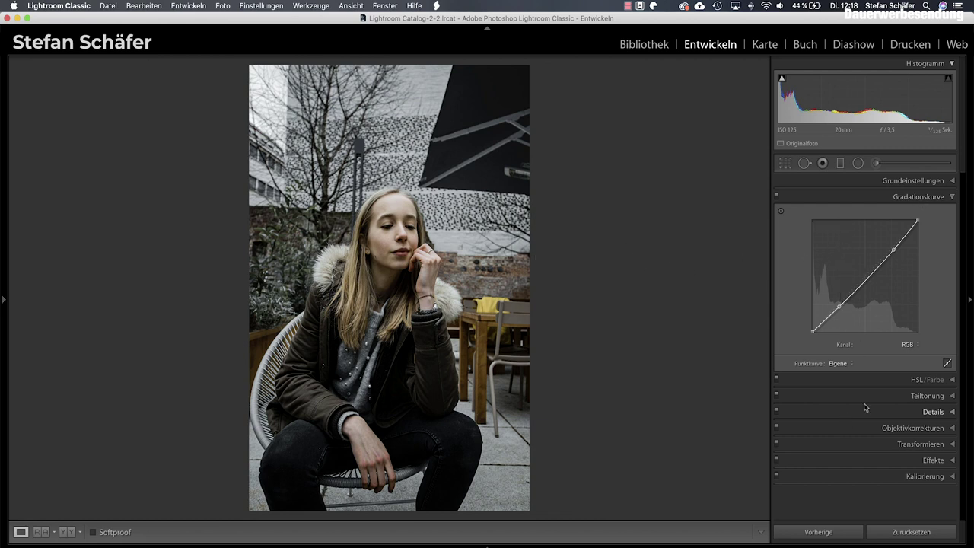
left_click(907, 381)
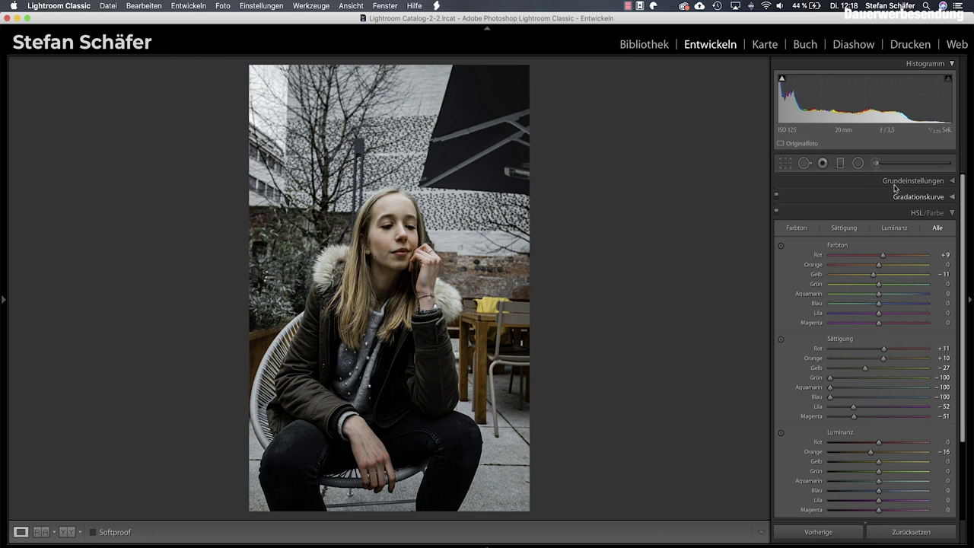
Ease split-tone highlight saturation to 3, shadow hue to 200, and red primary hue to +15.
scroll(875, 449, "down", 2)
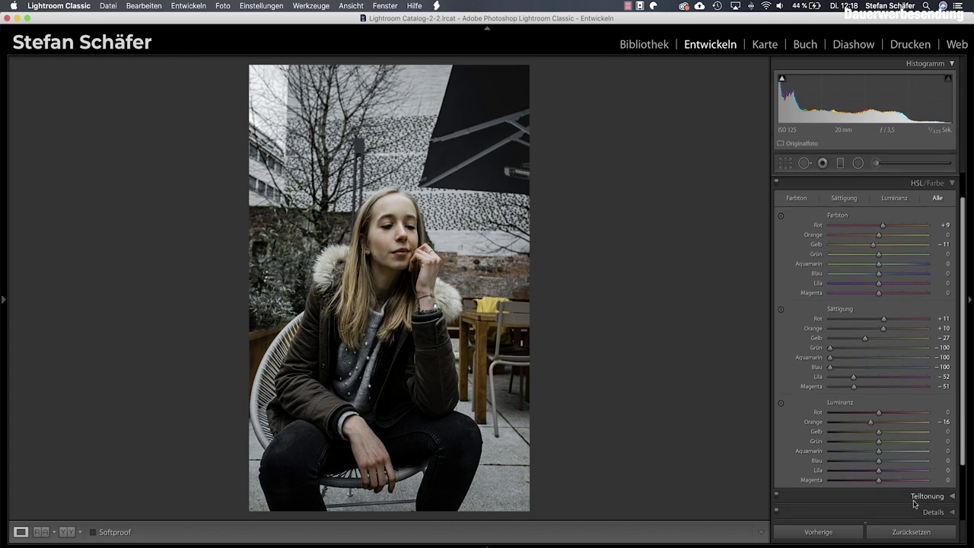
left_click(916, 498)
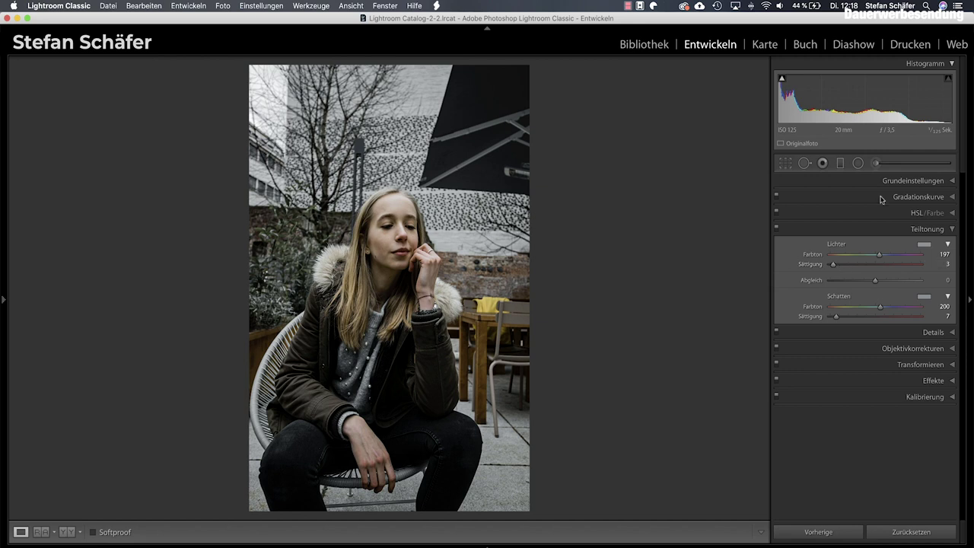
scroll(902, 458, "down", 1)
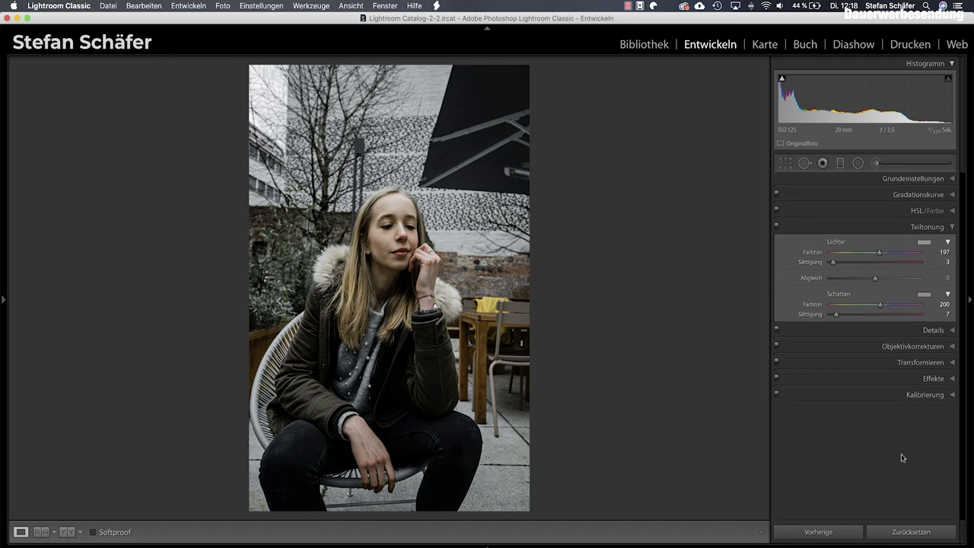
left_click(923, 395)
left_click_drag(875, 377, 883, 378)
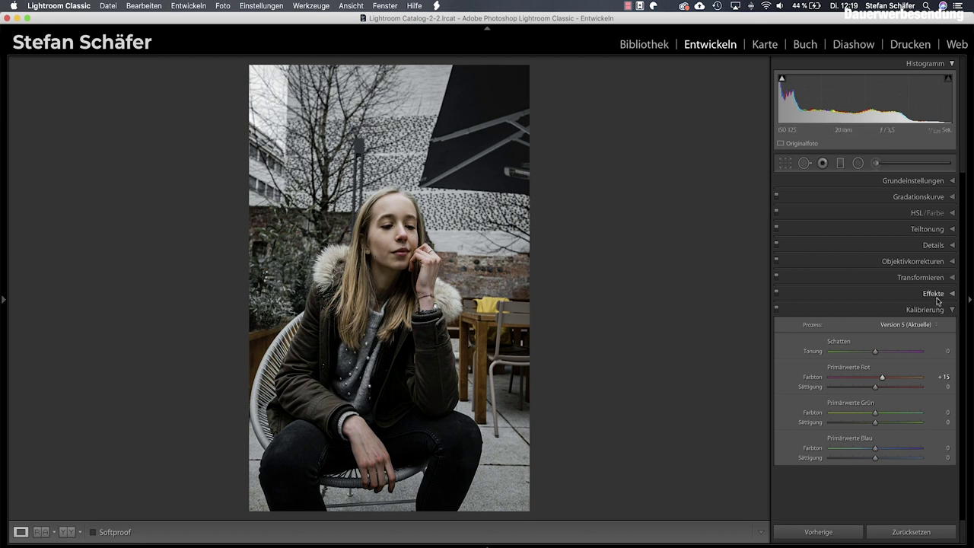
Add a −20 post-crop vignette and enable lens profile corrections.
left_click(936, 296)
left_click_drag(875, 330, 865, 332)
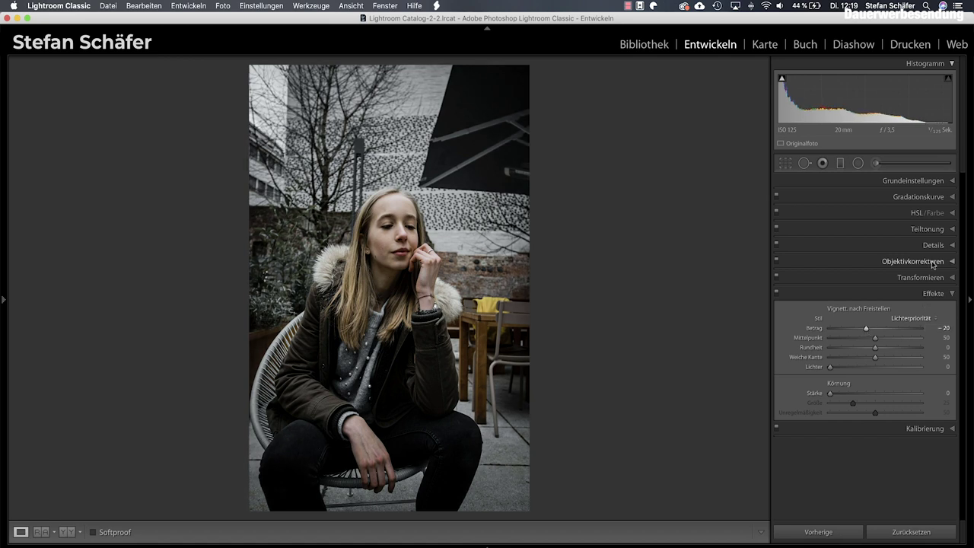
left_click(936, 261)
left_click(828, 302)
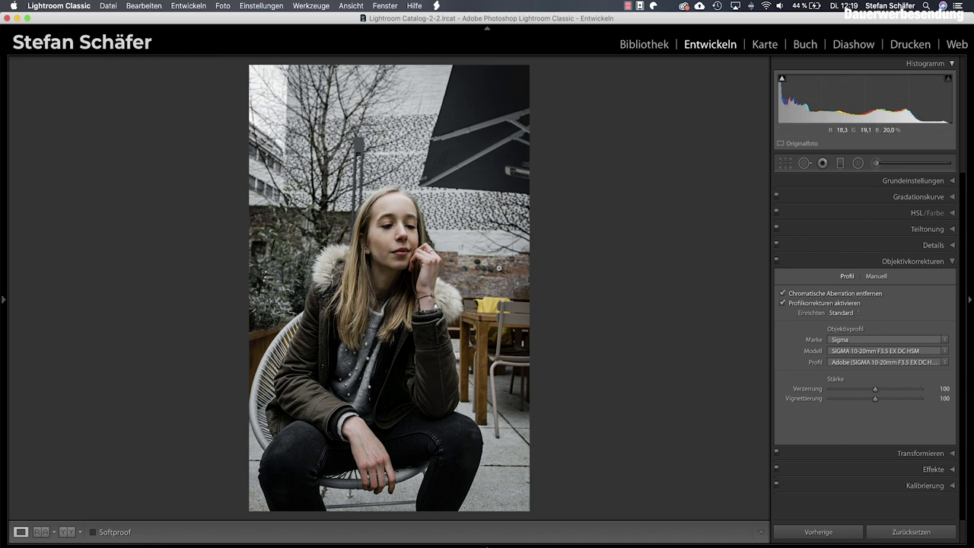
Crop the portrait to 4×5, straighten it by about −0.59°, and apply the crop.
left_click(784, 164)
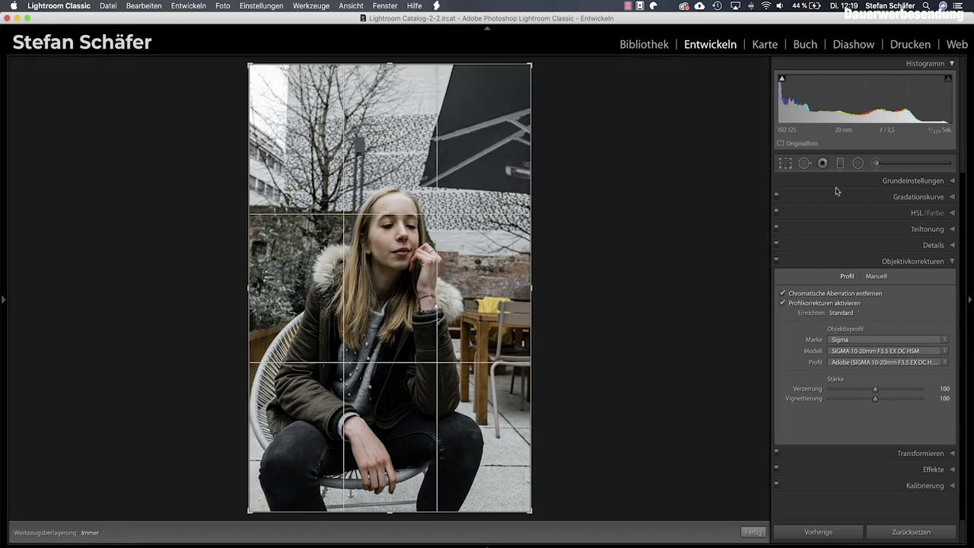
left_click(926, 200)
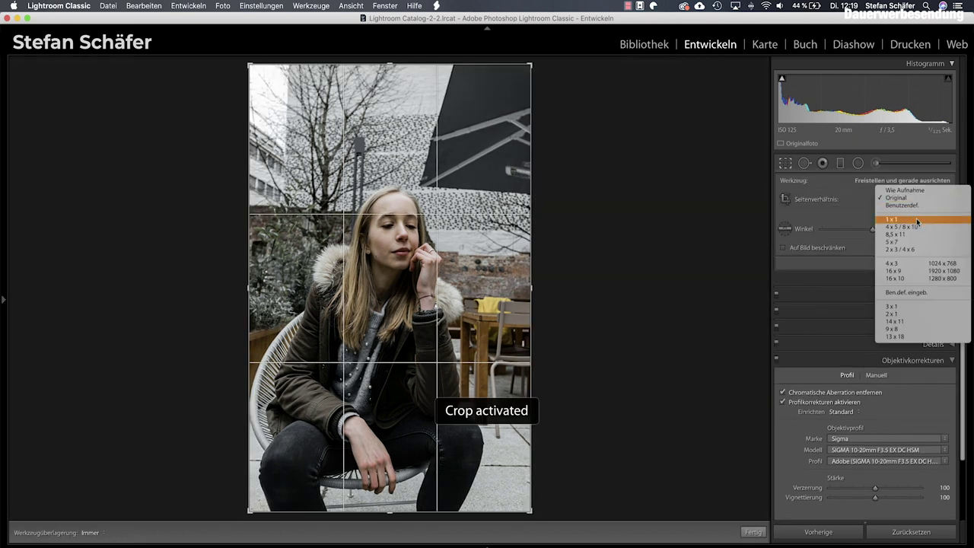
left_click(913, 227)
left_click_drag(440, 304, 443, 271)
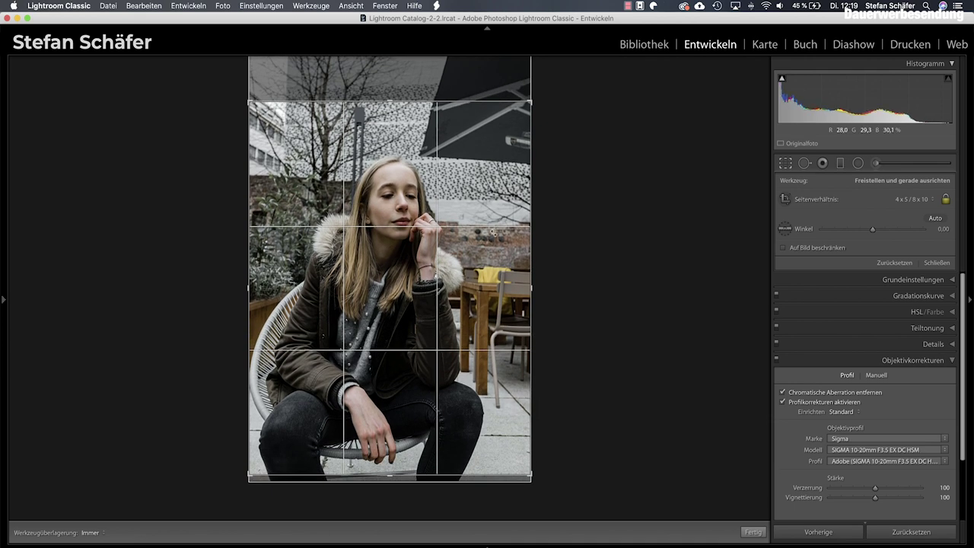
left_click_drag(544, 96, 541, 94)
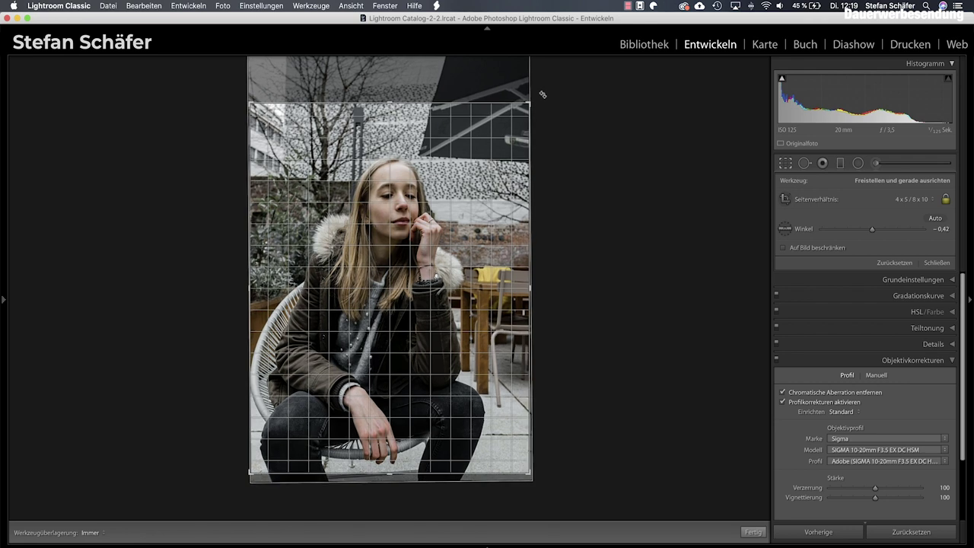
left_click_drag(481, 239, 482, 234)
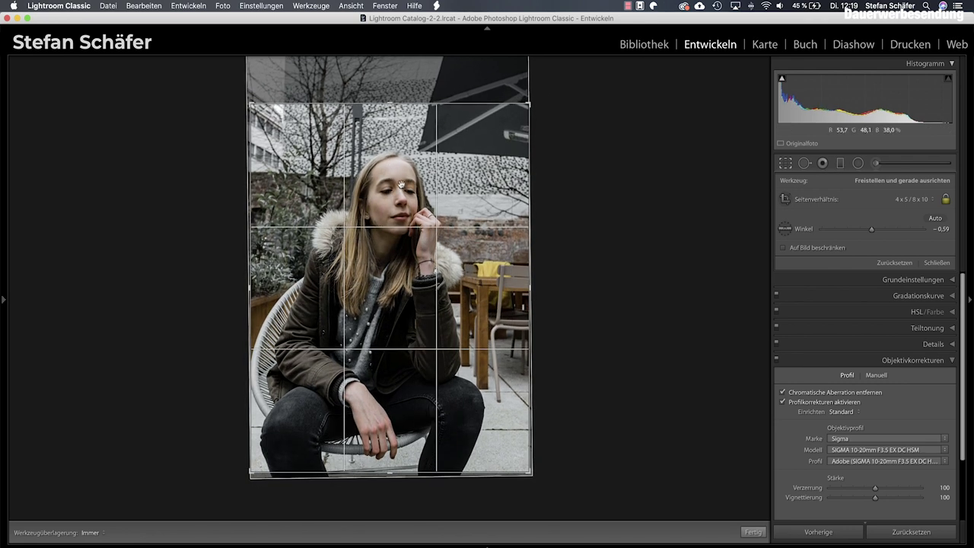
key("d")
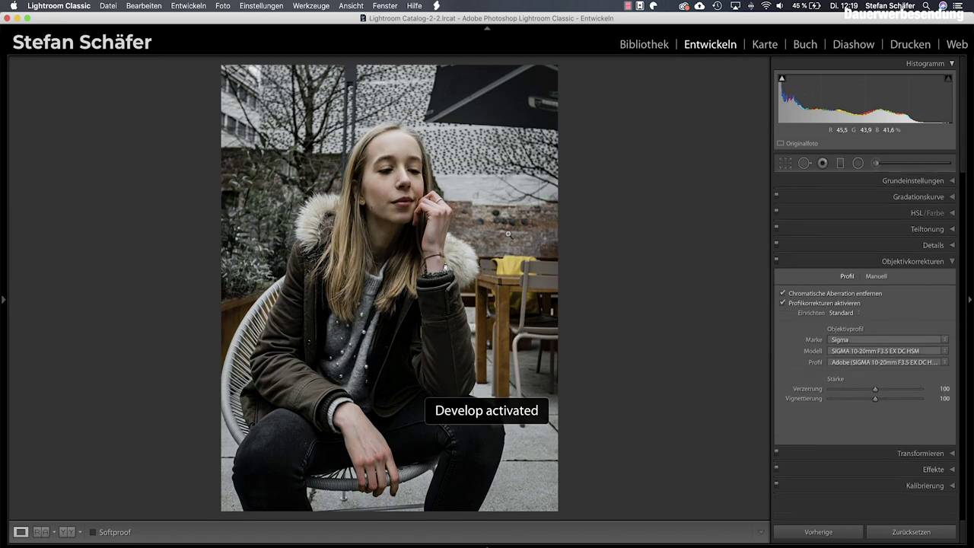
Raise the sharpening Masking slider to 37 in the Detail panel.
left_click(928, 245)
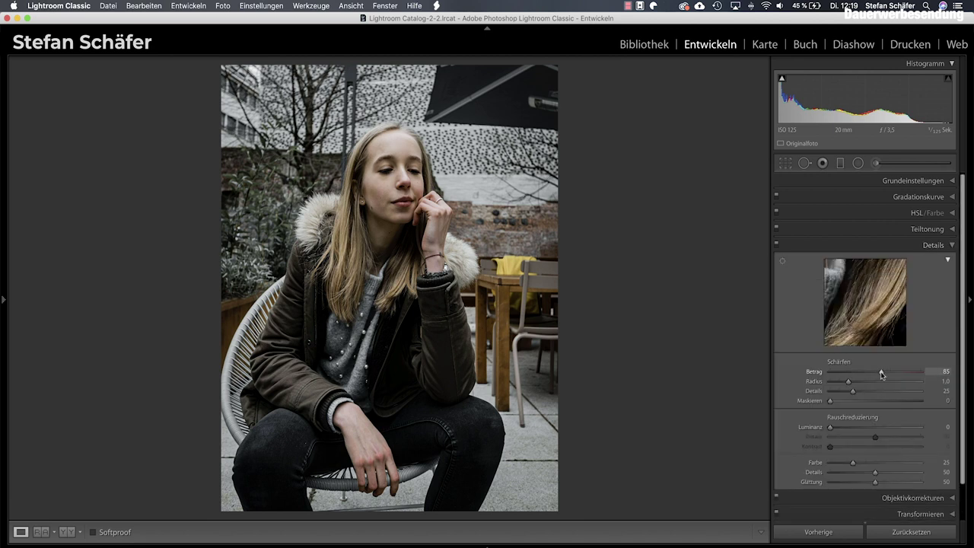
left_click_drag(830, 402, 863, 401)
Draw a radial filter over the girl's face and brighten it with +0.37 exposure.
left_click(858, 164)
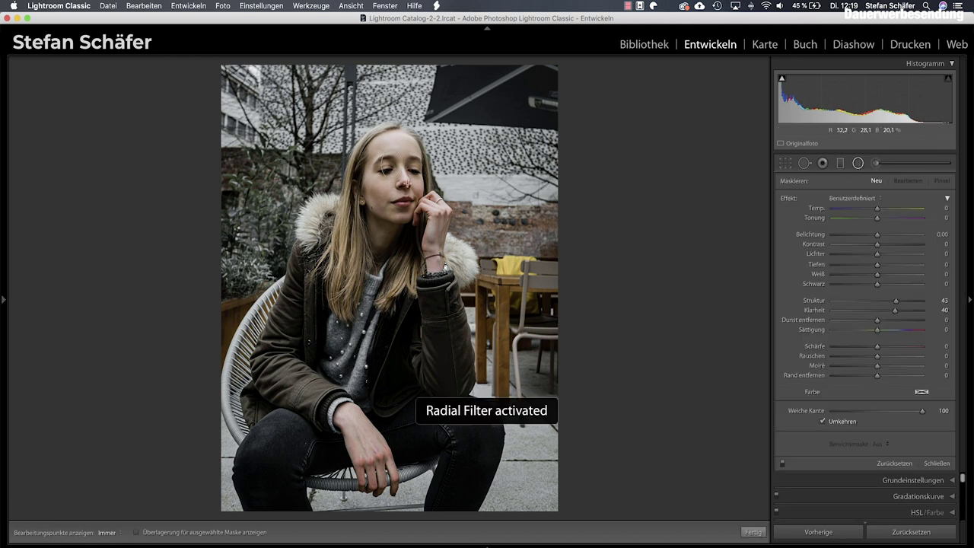
left_click_drag(391, 186, 437, 227)
left_click_drag(406, 192, 409, 199)
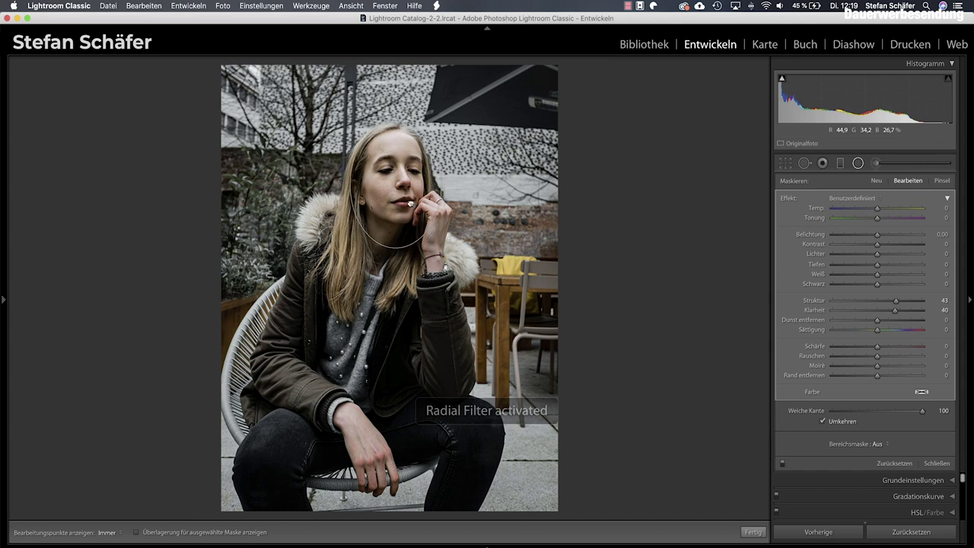
left_click(785, 201, "alt")
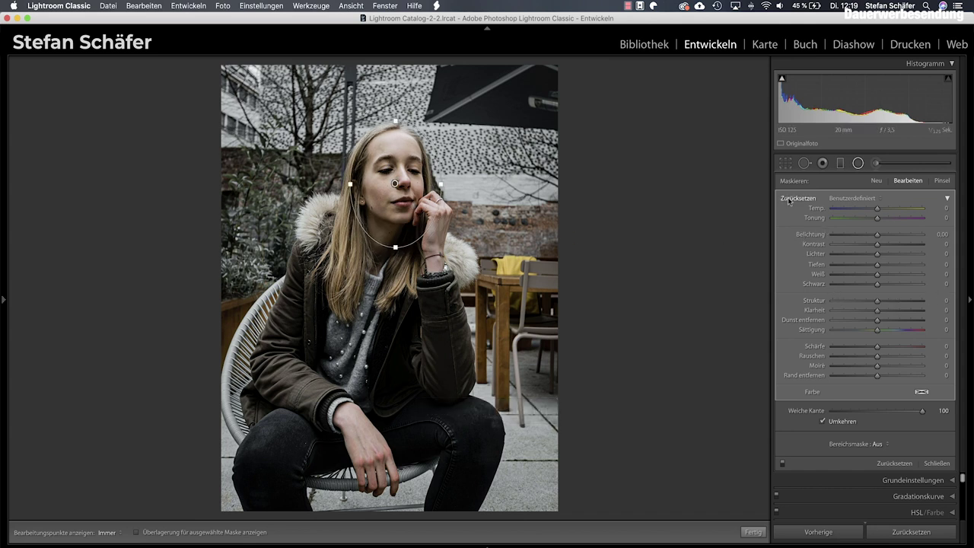
left_click_drag(877, 235, 882, 235)
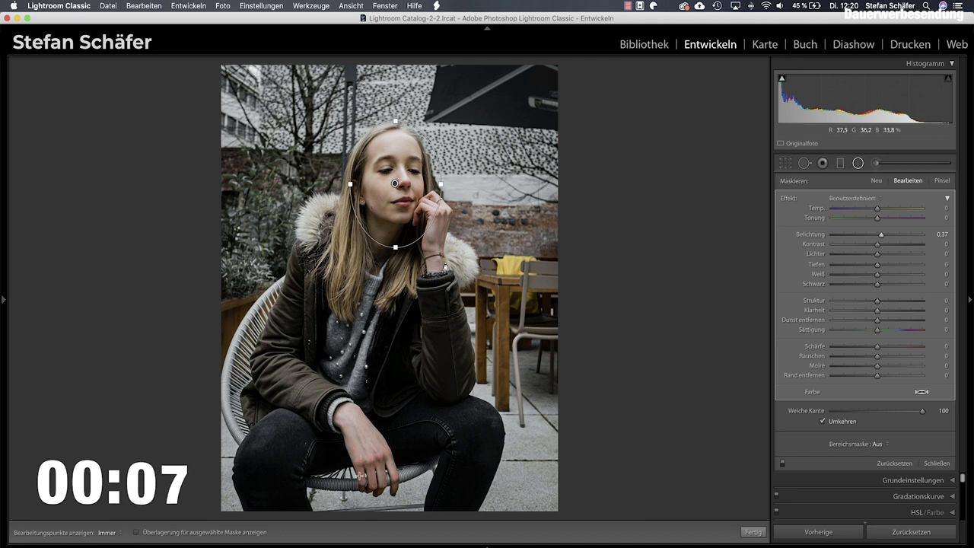
left_click(753, 531)
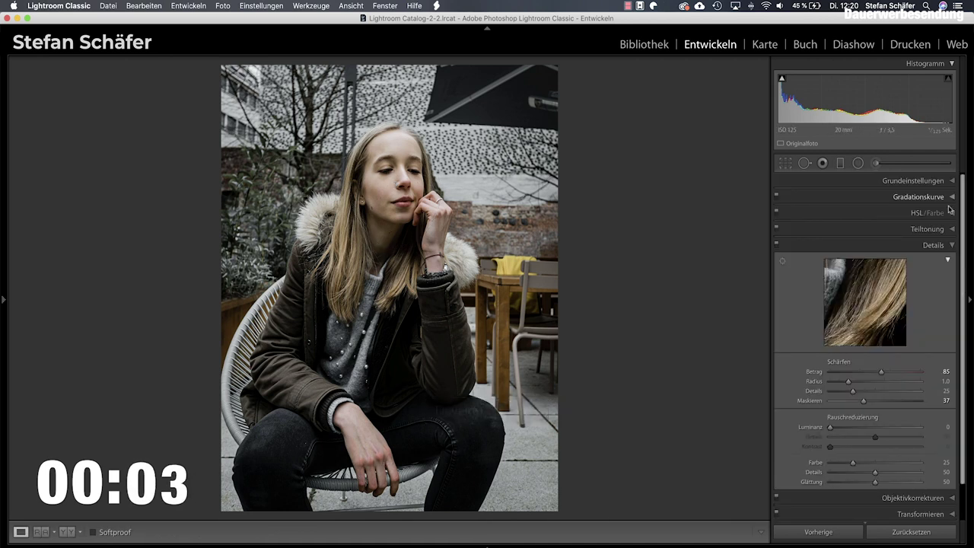
Lower the portrait's red saturation to −2 in HSL and compare with the original.
left_click(916, 213)
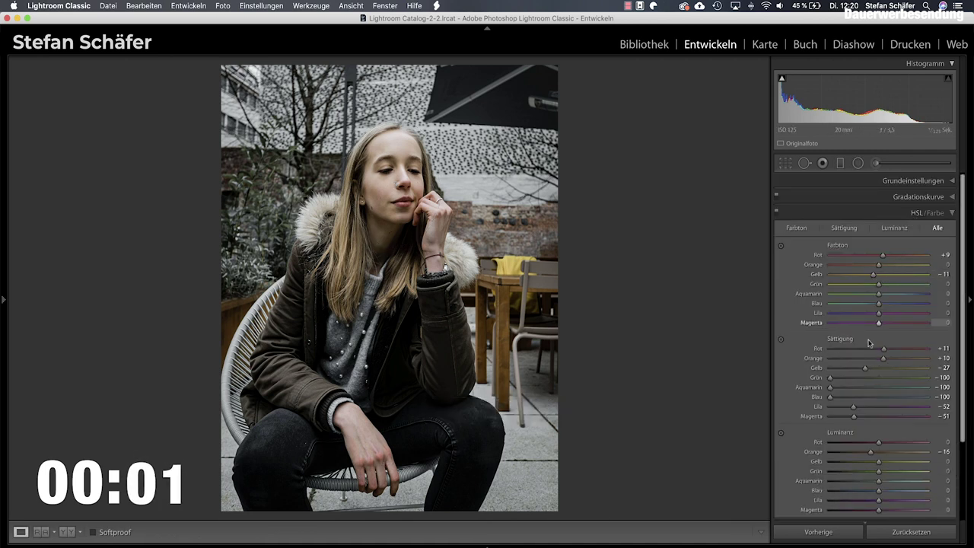
left_click_drag(883, 350, 880, 350)
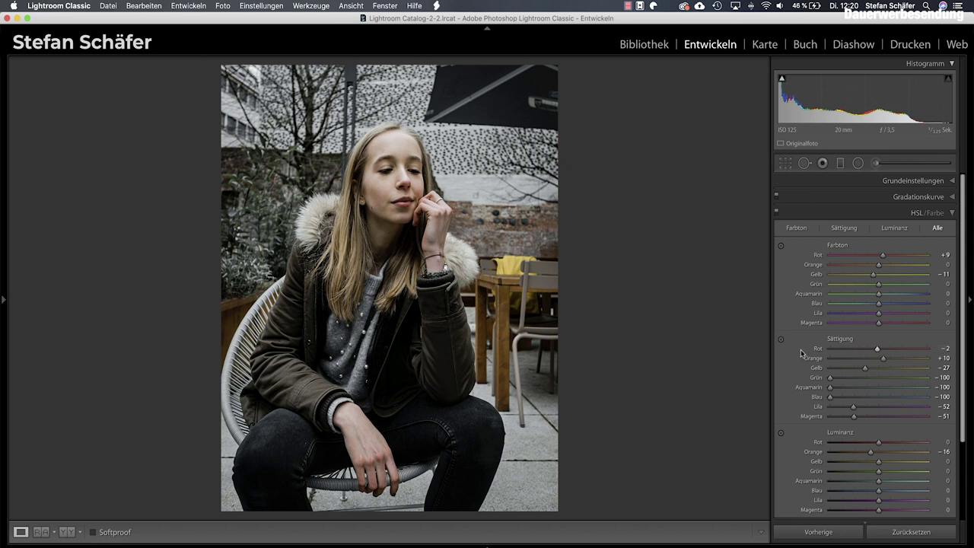
key("backslash")
key("backslash")
key("backslash")
key("backslash")
key("backslash")
key("backslash")
Raise the white balance tint to +6 and check it against the before view.
left_click(909, 181)
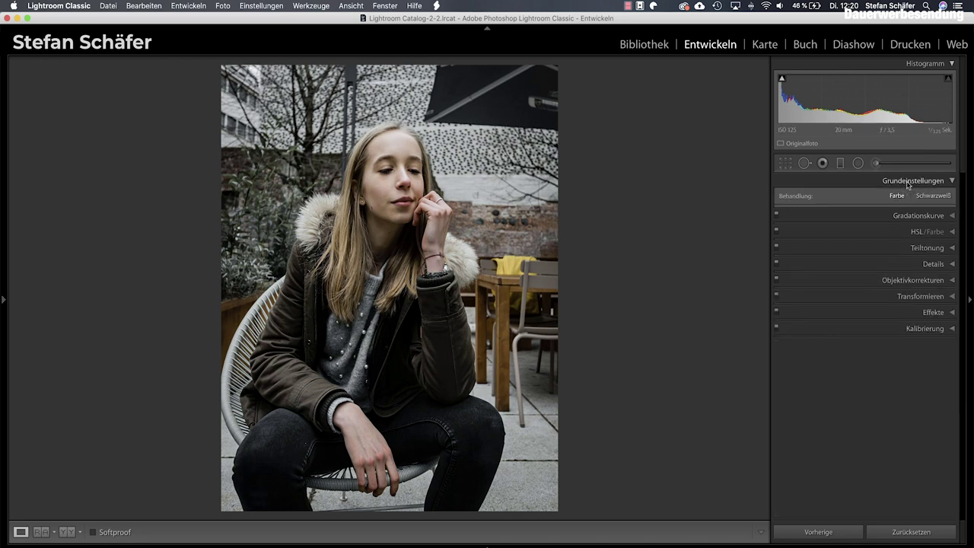
left_click_drag(877, 261, 878, 262)
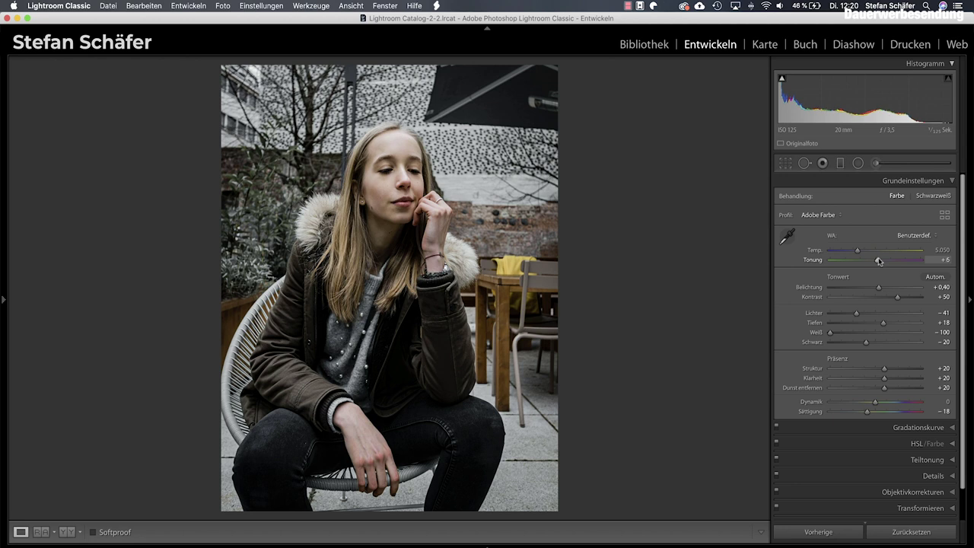
key("backslash")
key("backslash")
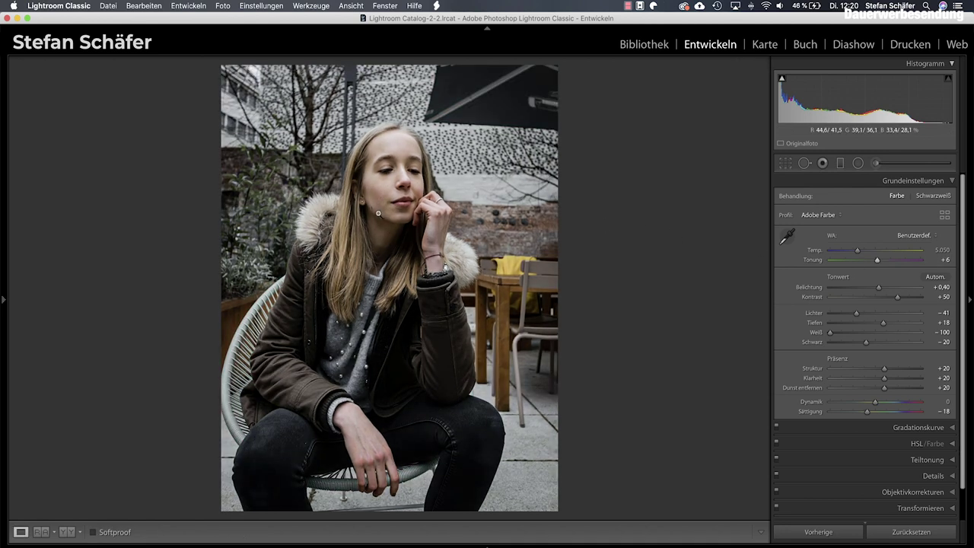
key("backslash")
key("backslash")
key("backslash")
key("backslash")
key("backslash")
key("backslash")
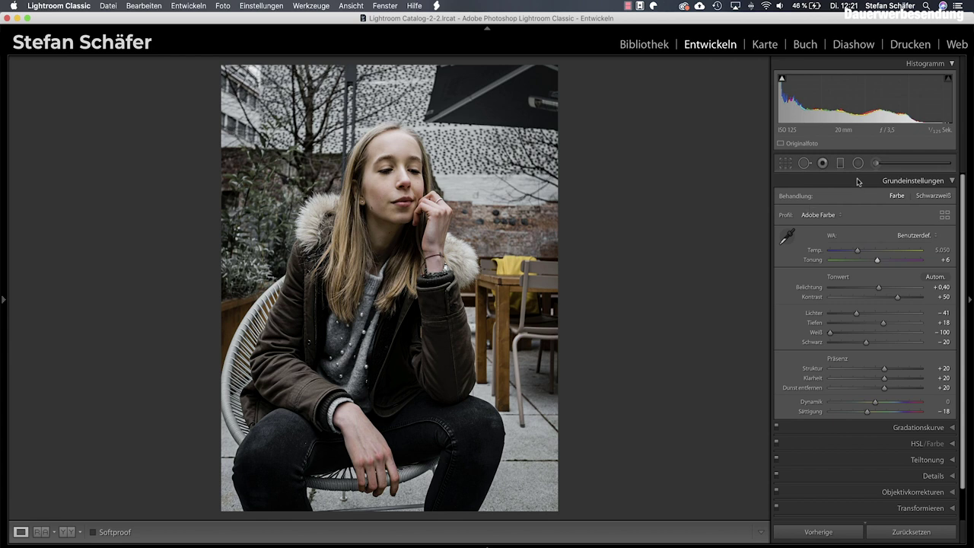
Add a horizontal graduated mask across the top of the portrait at −0.73 exposure.
key("m")
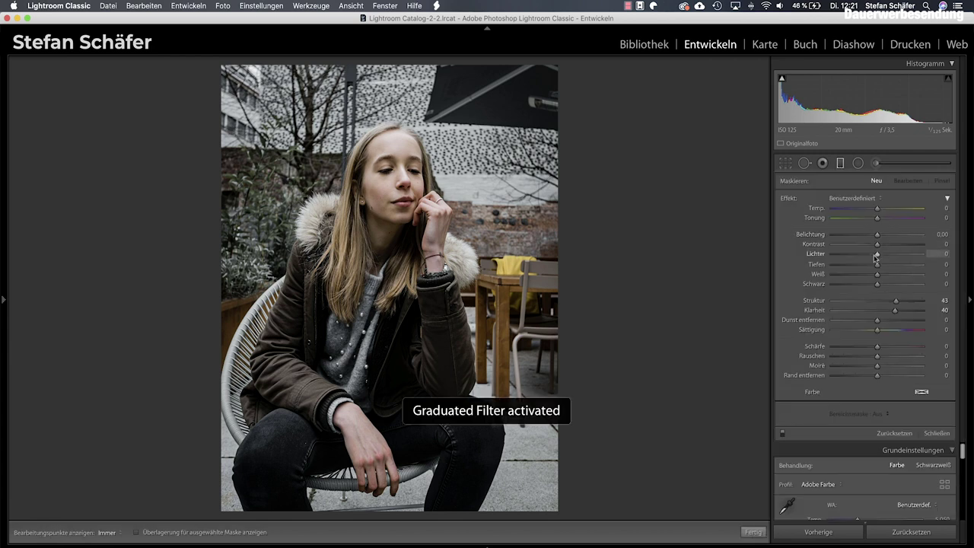
double_click(789, 199)
left_click_drag(876, 235, 871, 236)
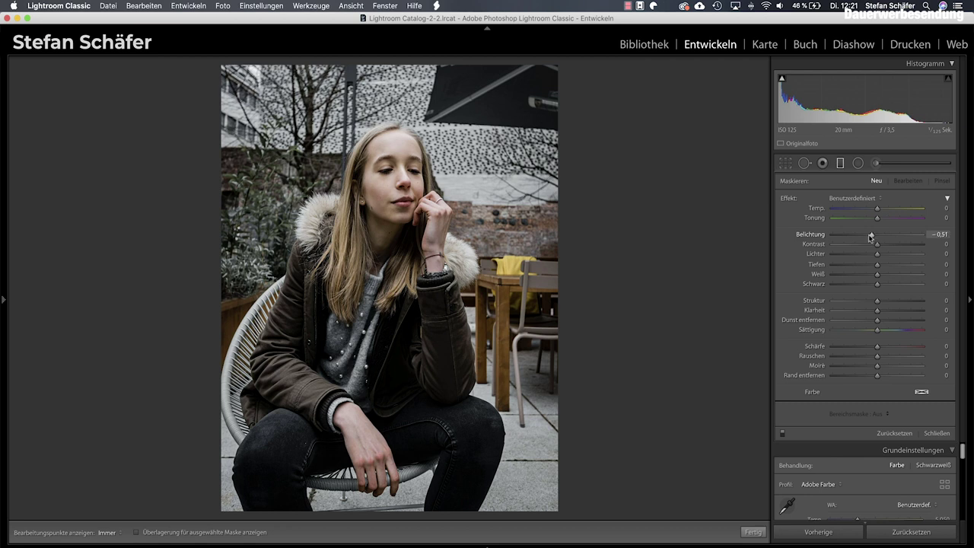
left_click_drag(414, 70, 413, 148)
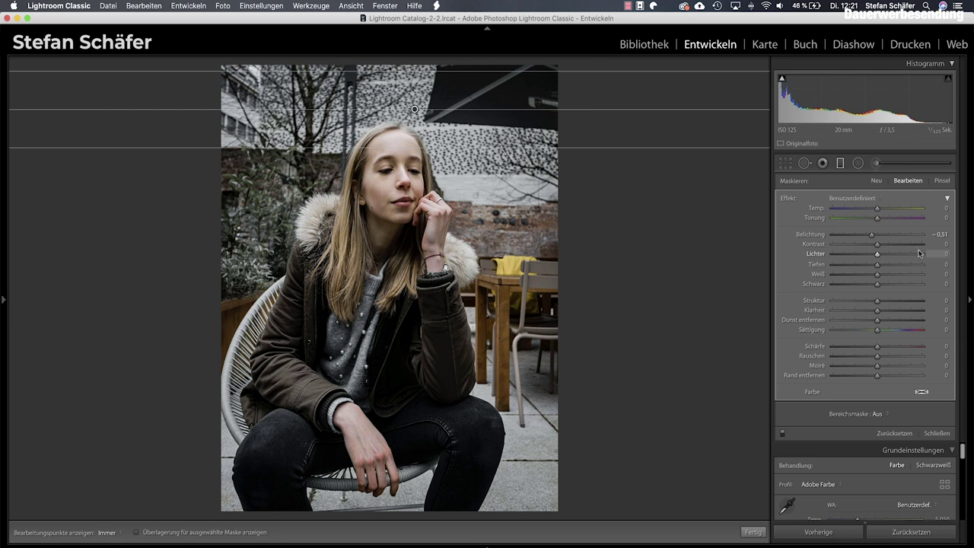
left_click_drag(868, 235, 867, 234)
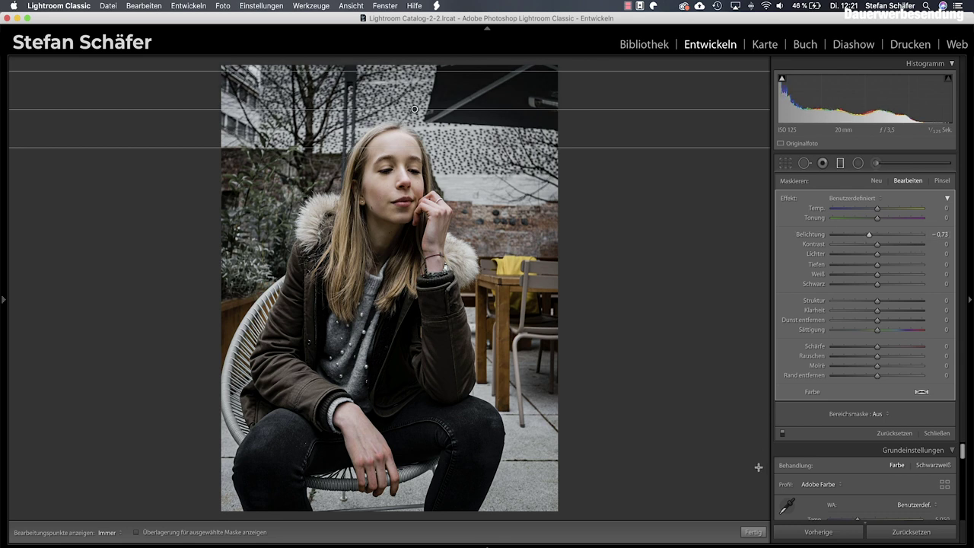
left_click(751, 532)
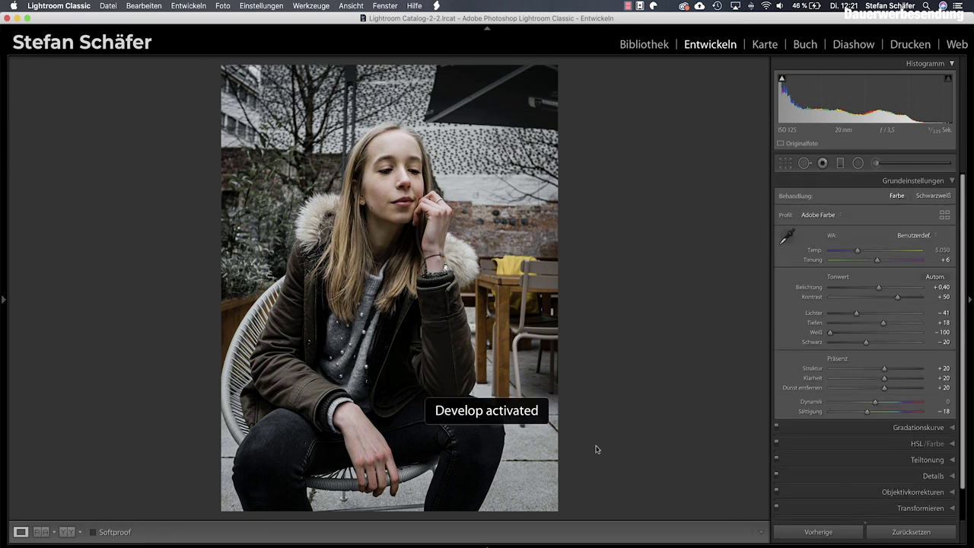
Add a second, diagonal graduated mask darkening the portrait at −0.51 exposure.
left_click(840, 163)
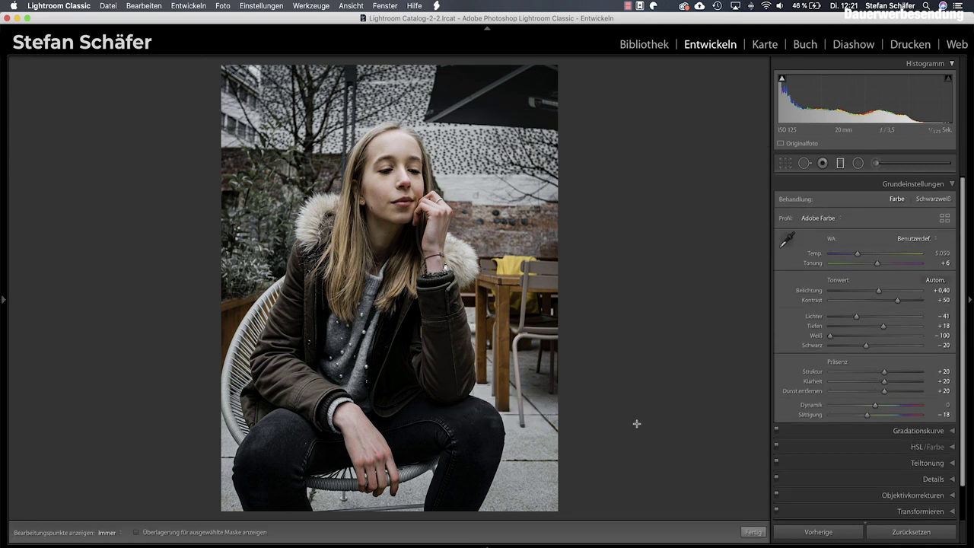
left_click_drag(581, 459, 465, 378)
left_click_drag(573, 80, 469, 178)
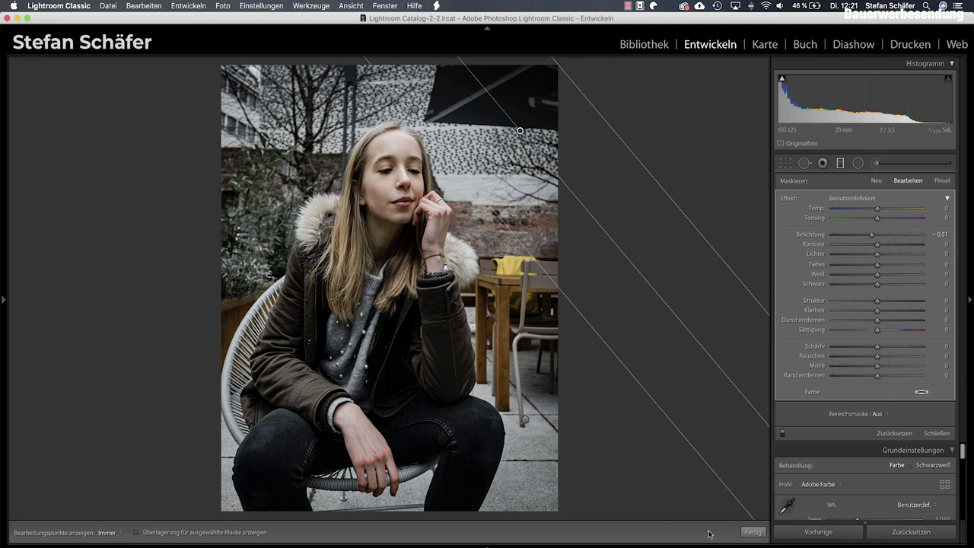
left_click(752, 532)
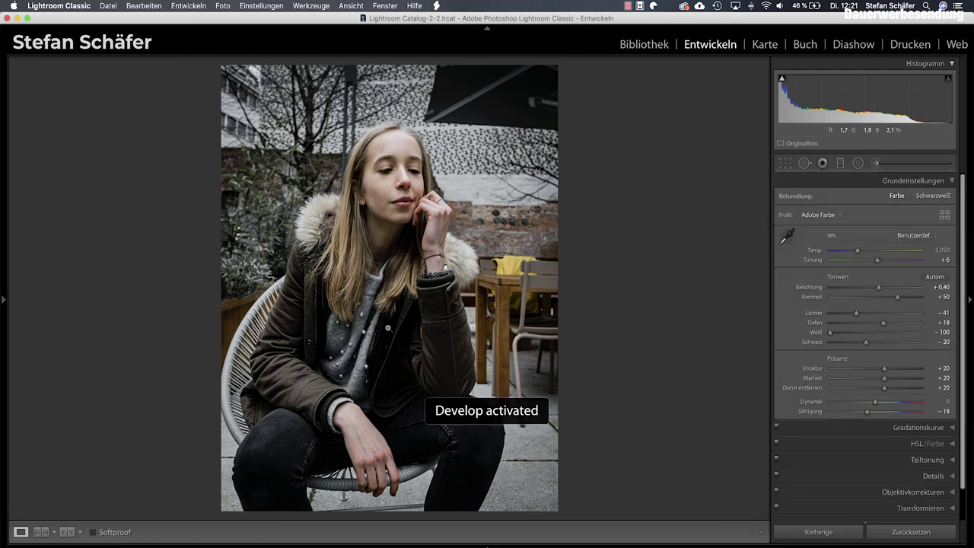
Compare the finished portrait before and after, then move to the forest path photo.
key("backslash")
key("backslash")
key("backslash")
key("backslash")
key("backslash")
key("backslash")
key("backslash")
key("backslash")
key("backslash")
key("backslash")
key("backslash")
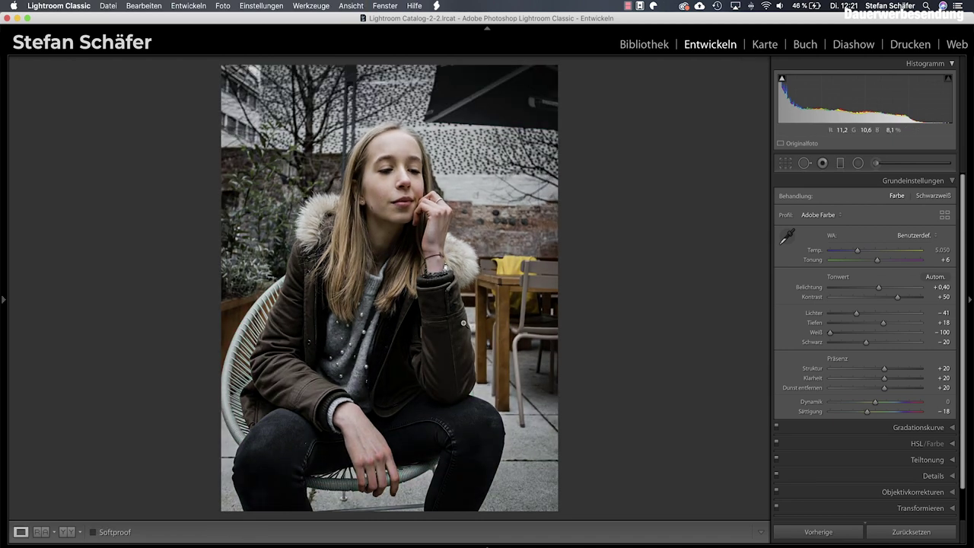
key("backslash")
key("backslash")
key("Right")
key("Left")
key("Right")
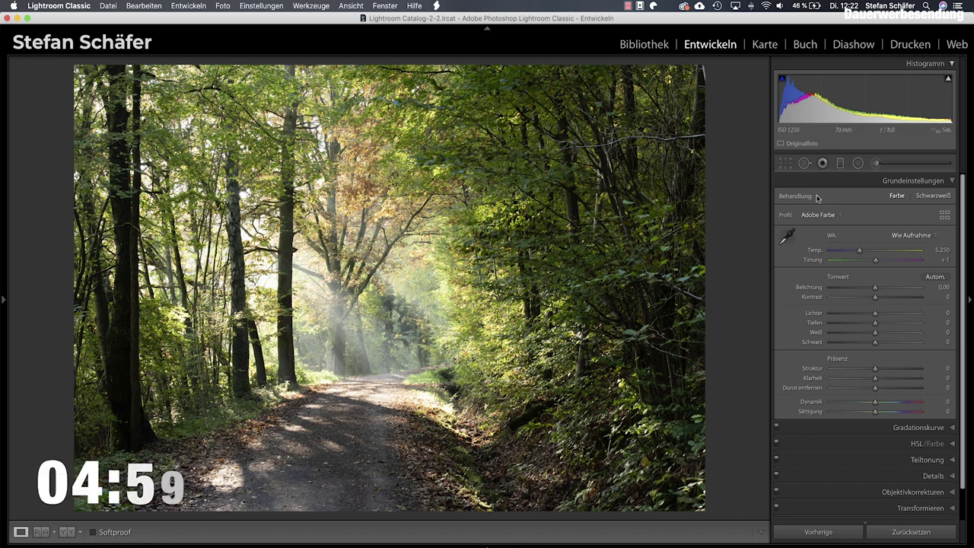
Crop the forest photo to a 1x1 square centred on the path and sunbeams.
left_click(785, 165)
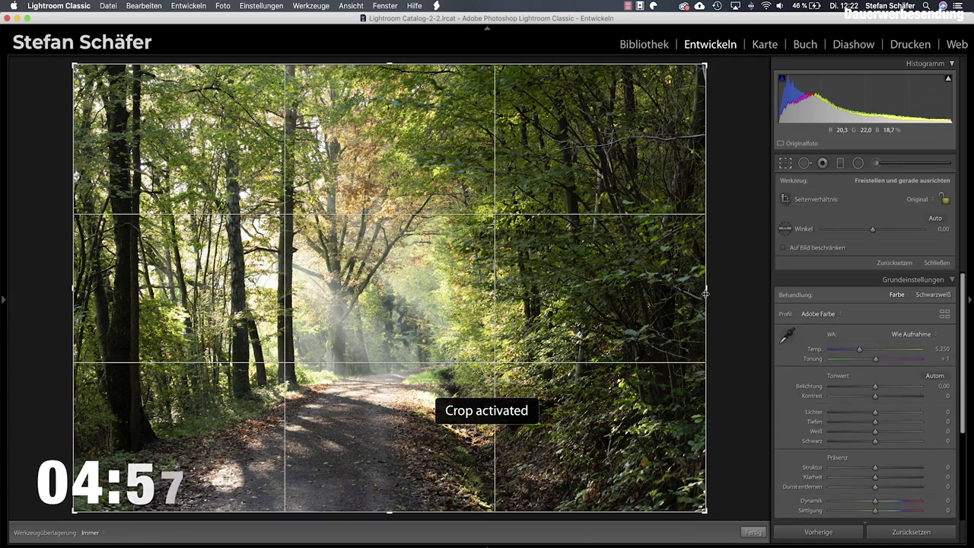
mouse_move(706, 288)
left_mouse_down()
mouse_move(690, 287)
mouse_move(724, 288)
left_mouse_up()
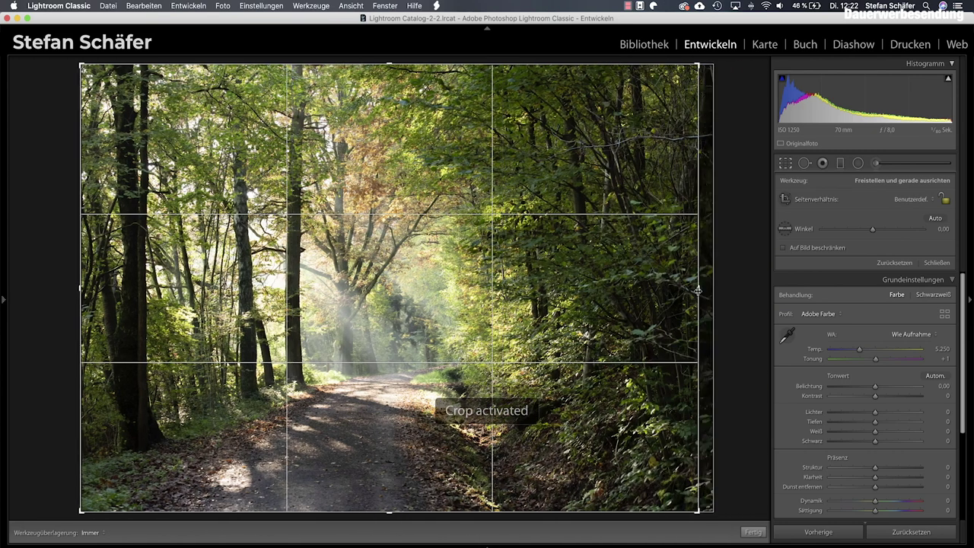
left_click_drag(724, 288, 667, 290)
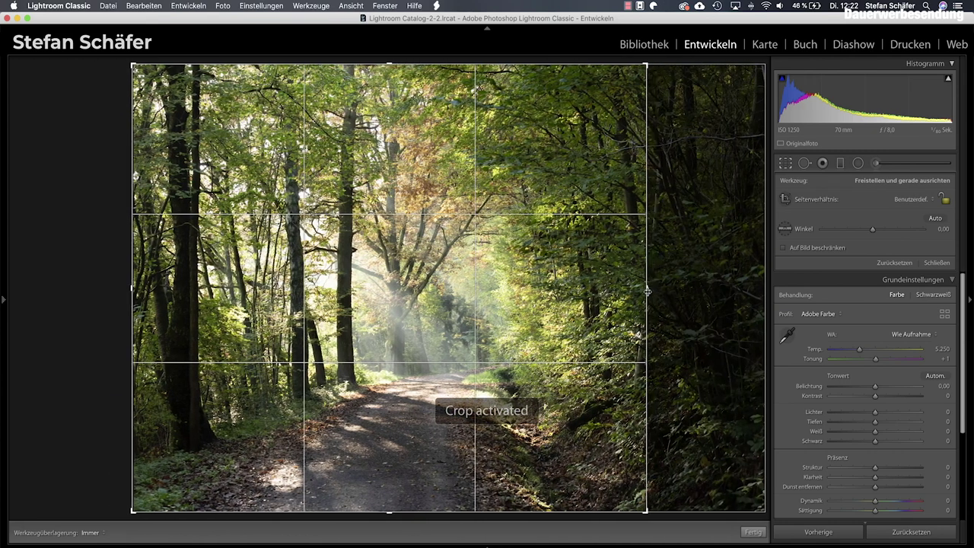
left_click(913, 200)
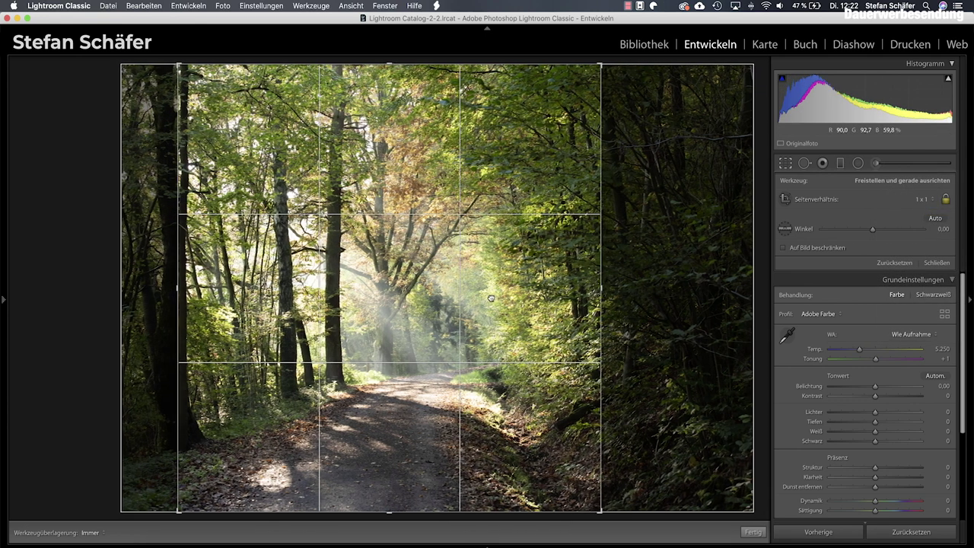
left_click_drag(490, 298, 478, 297)
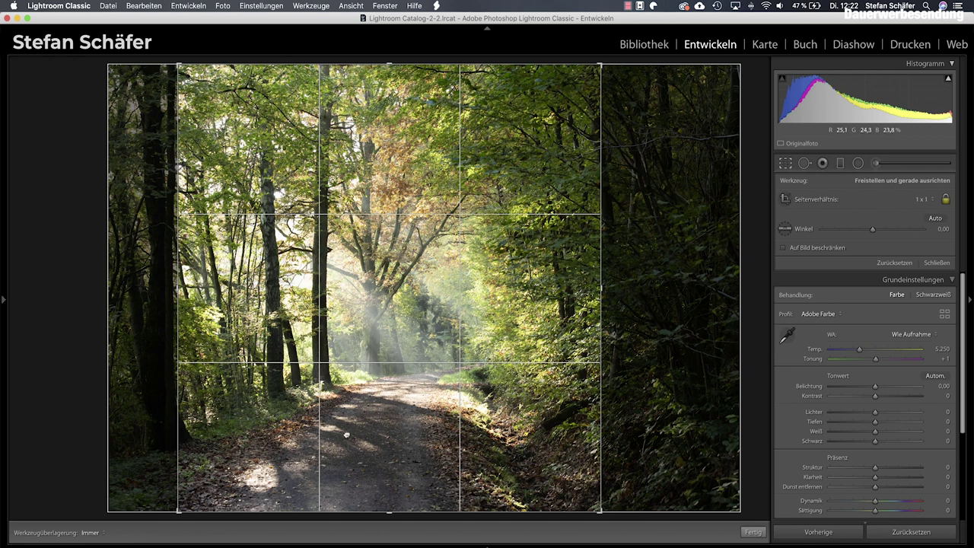
left_click_drag(389, 66, 389, 79)
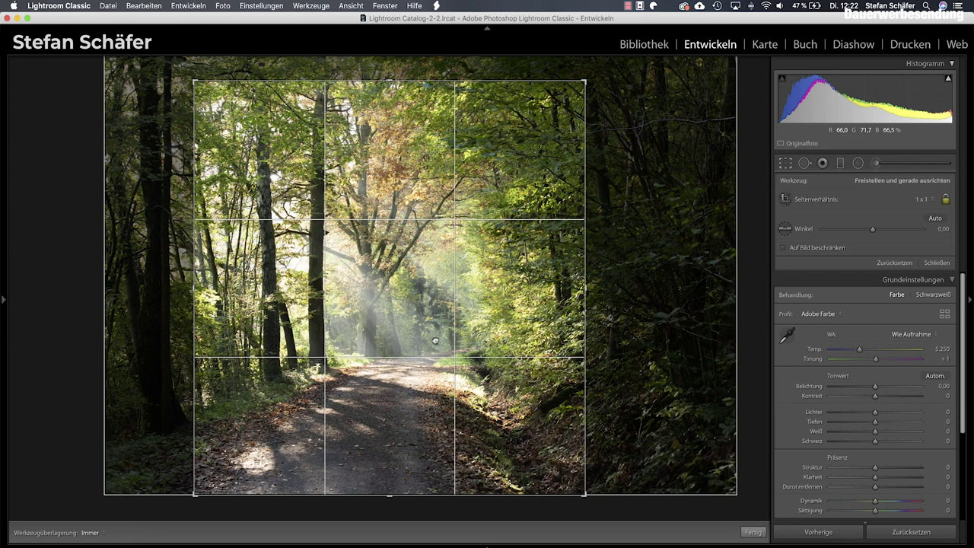
key("d")
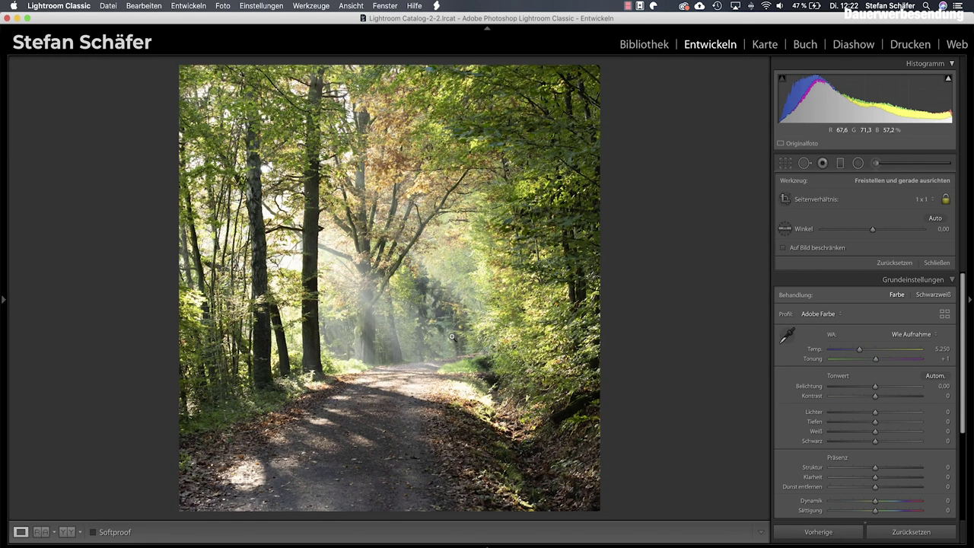
left_click(785, 163)
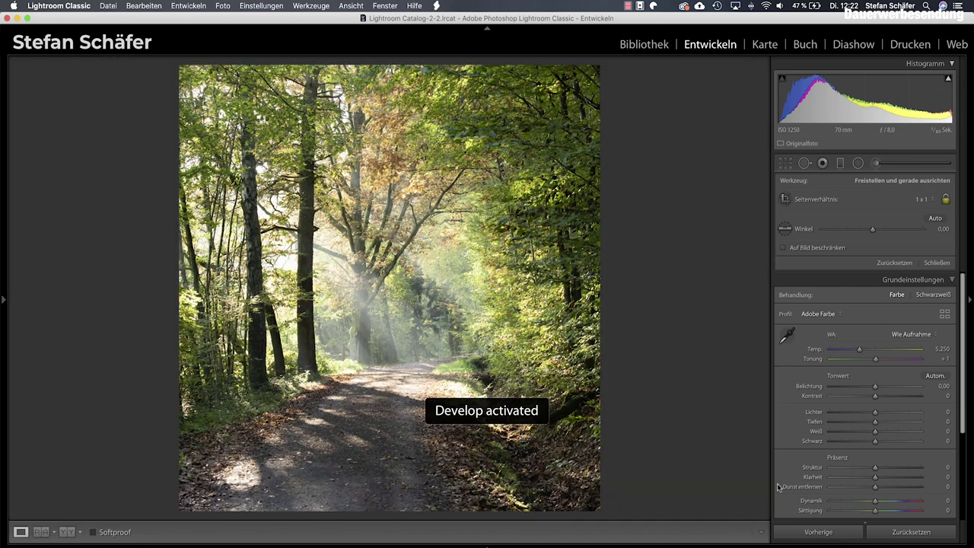
left_click(752, 532)
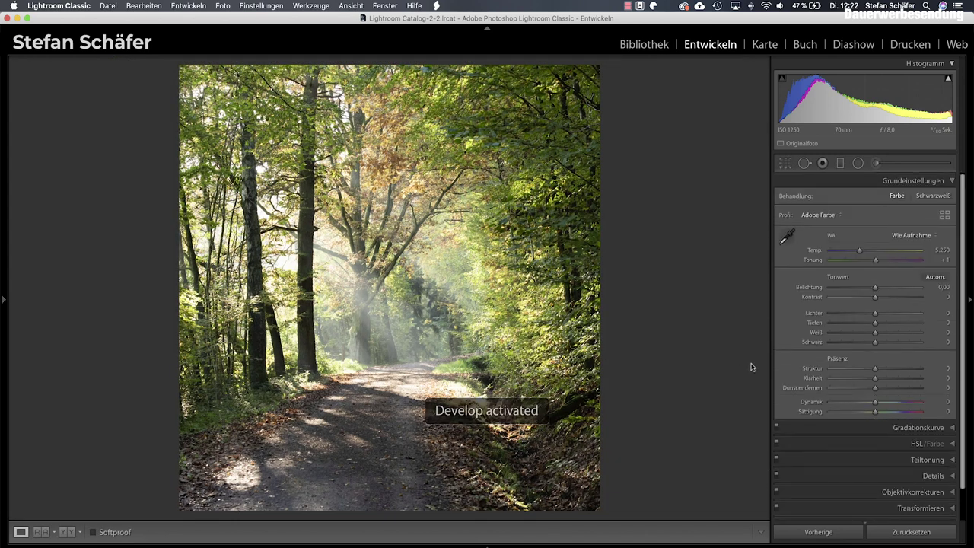
Set Kontrast +30, Lichter −29, Tiefen −26 and Schwarz −30 in Grundeinstellungen.
left_click(888, 298)
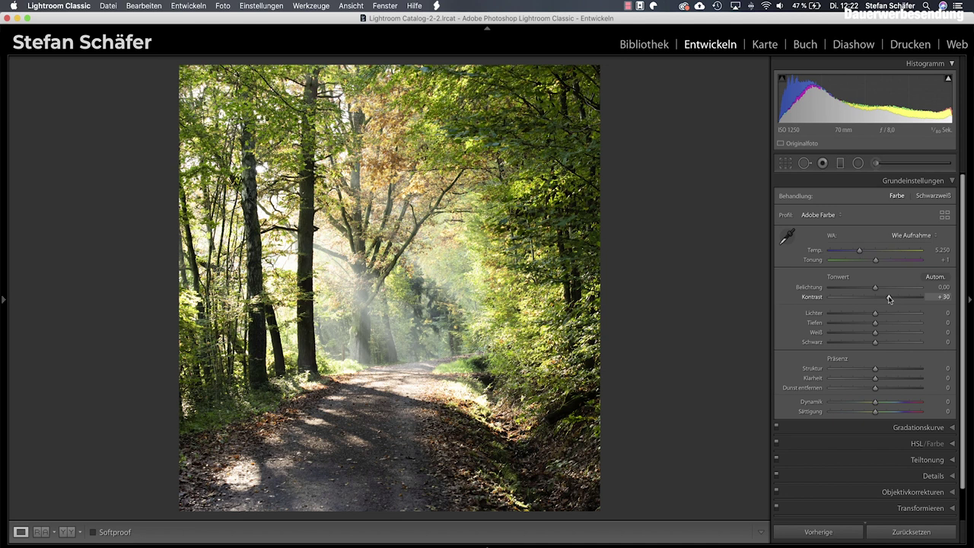
left_click(861, 313)
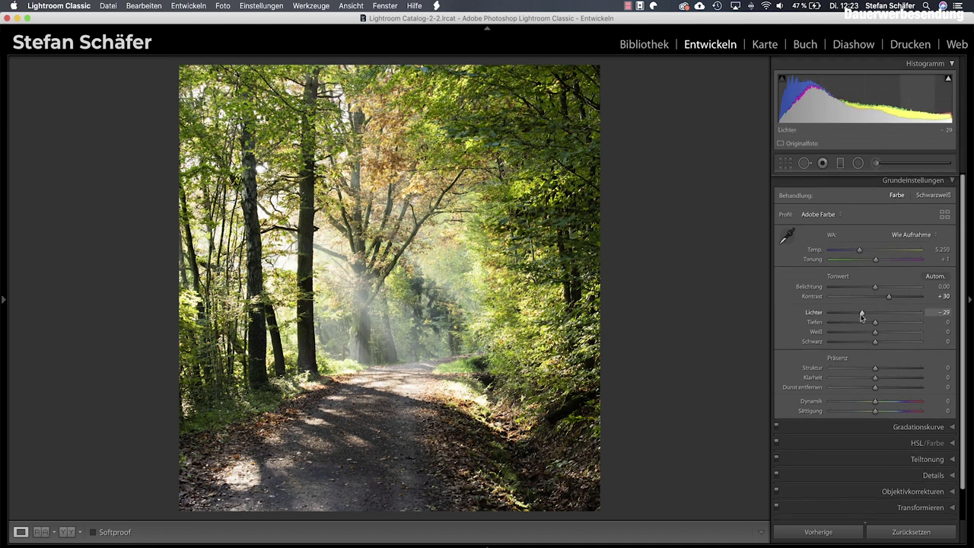
left_click(864, 326)
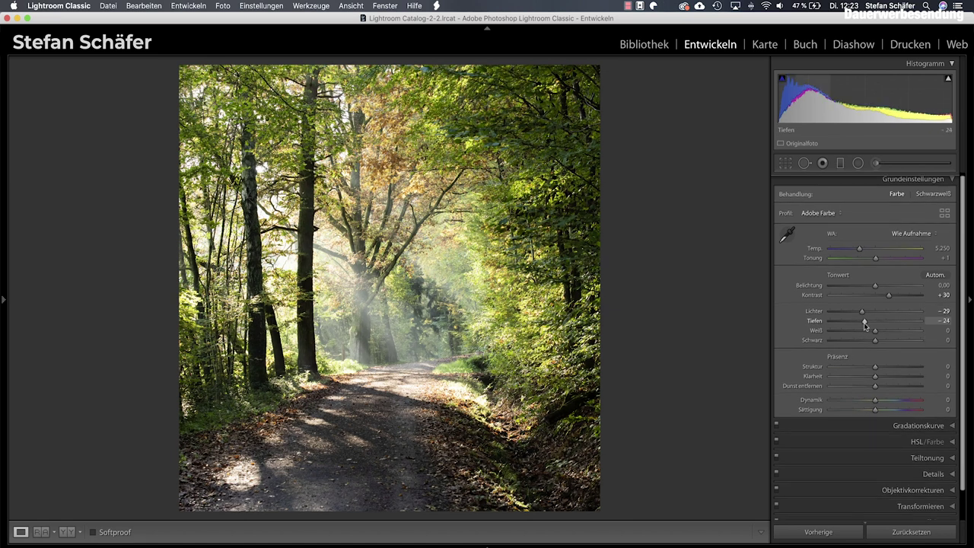
mouse_move(874, 340)
left_mouse_down()
mouse_move(851, 344)
mouse_move(861, 344)
left_mouse_up()
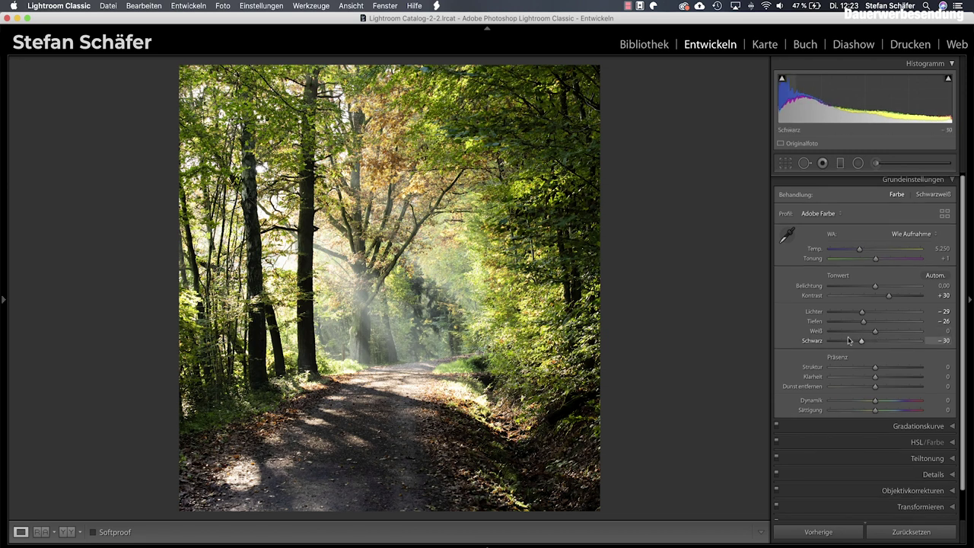
Shape an RGB S-curve: lifted black point, darker shadows, brighter upper tones, lowered white point.
left_click(887, 426)
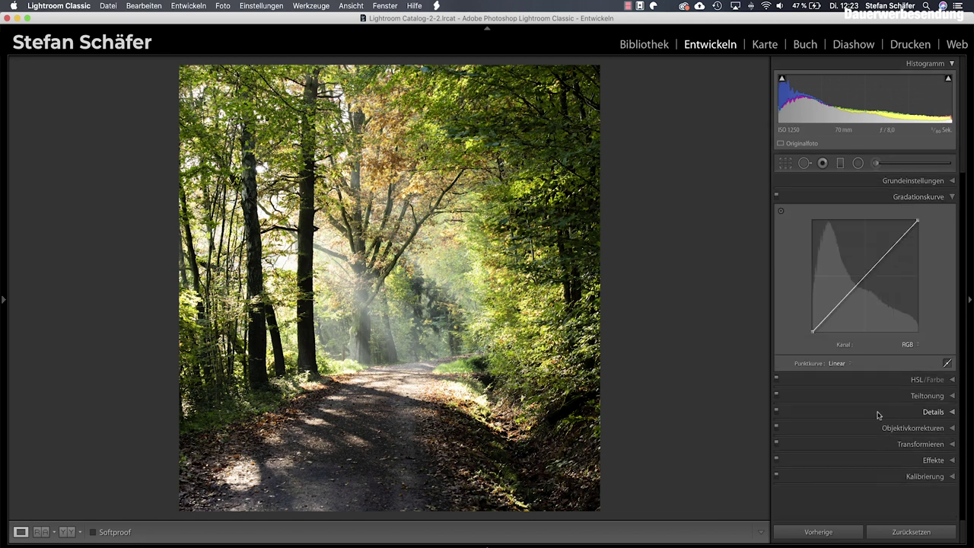
left_click_drag(815, 329, 811, 326)
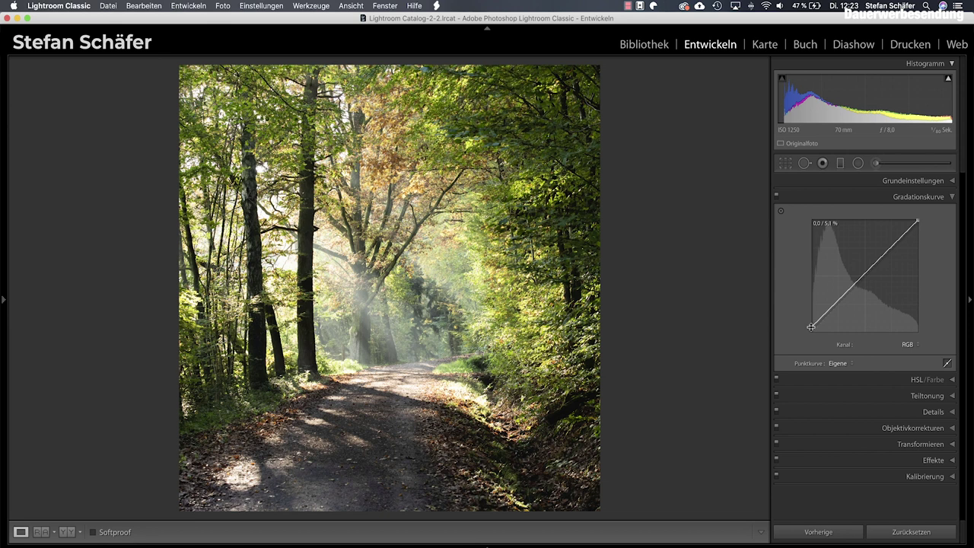
left_click_drag(828, 310, 828, 318)
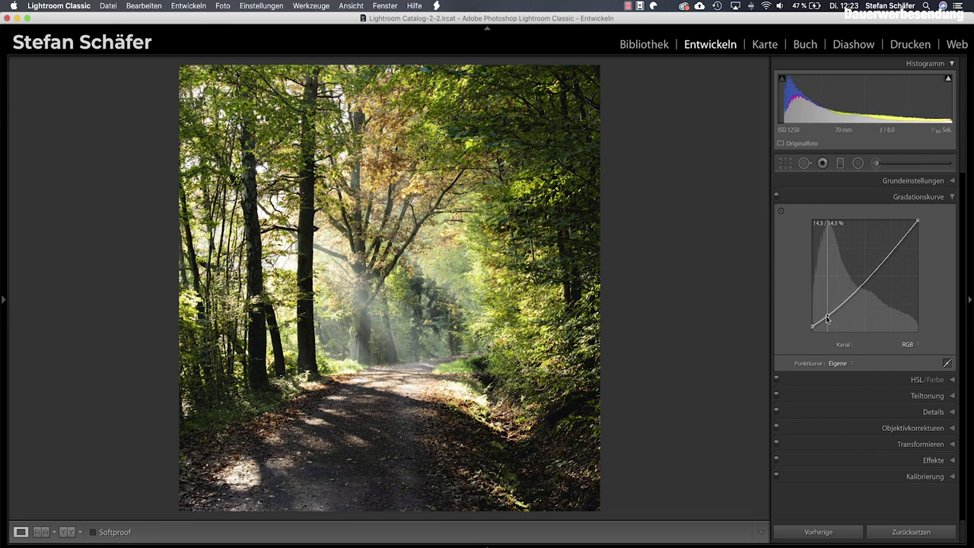
left_click_drag(899, 245, 898, 239)
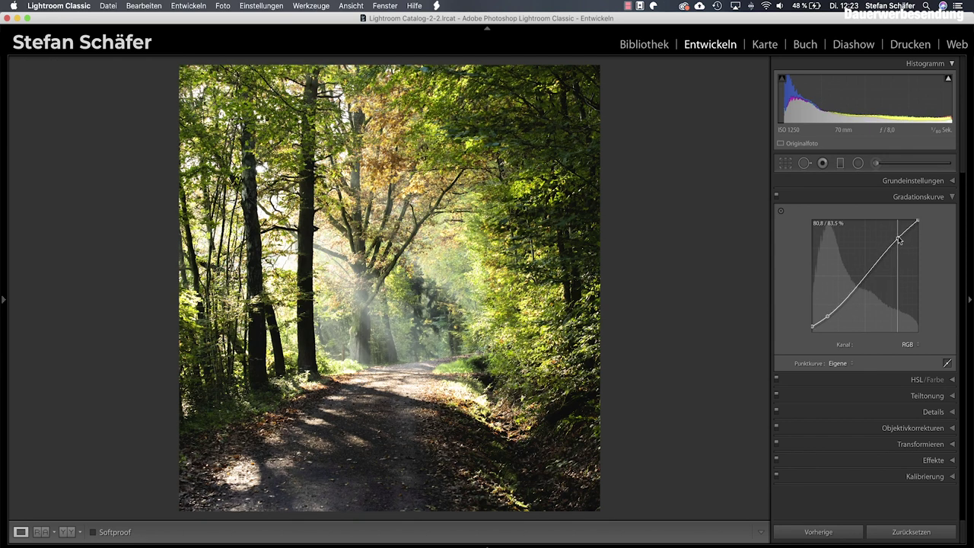
left_click_drag(917, 220, 920, 225)
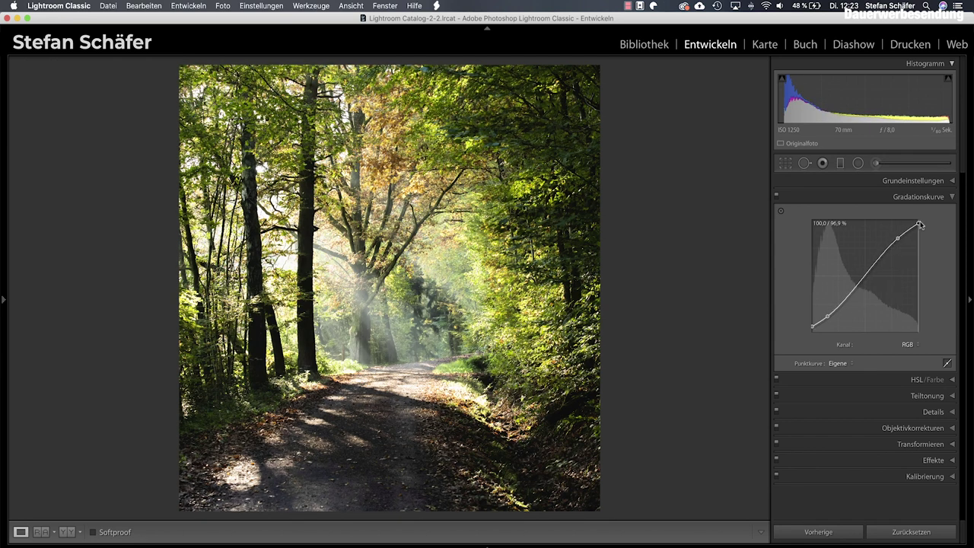
left_click(864, 279)
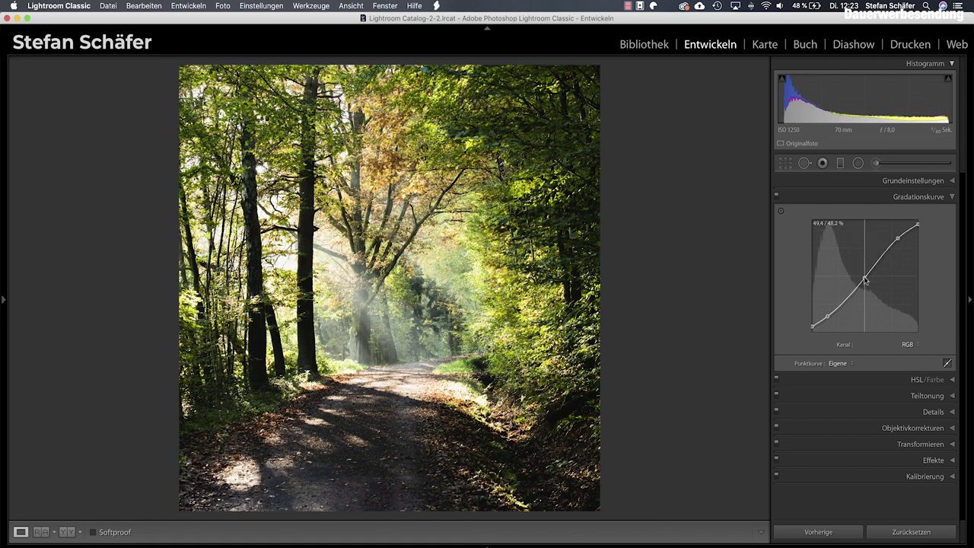
left_click_drag(865, 280, 865, 277)
left_click_drag(813, 326, 829, 318)
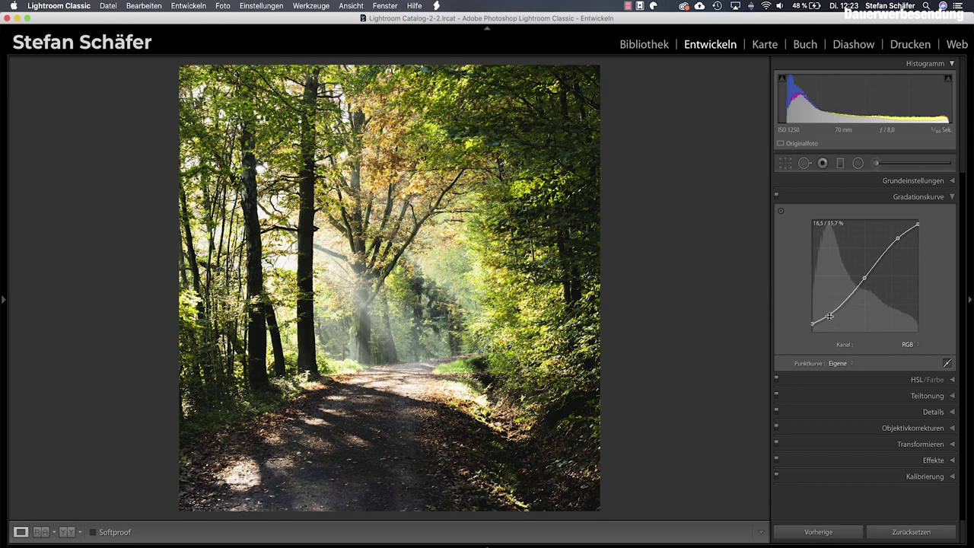
On the blue curve, lift blue into the shadows and reduce it in the brightest highlights.
left_click(908, 346)
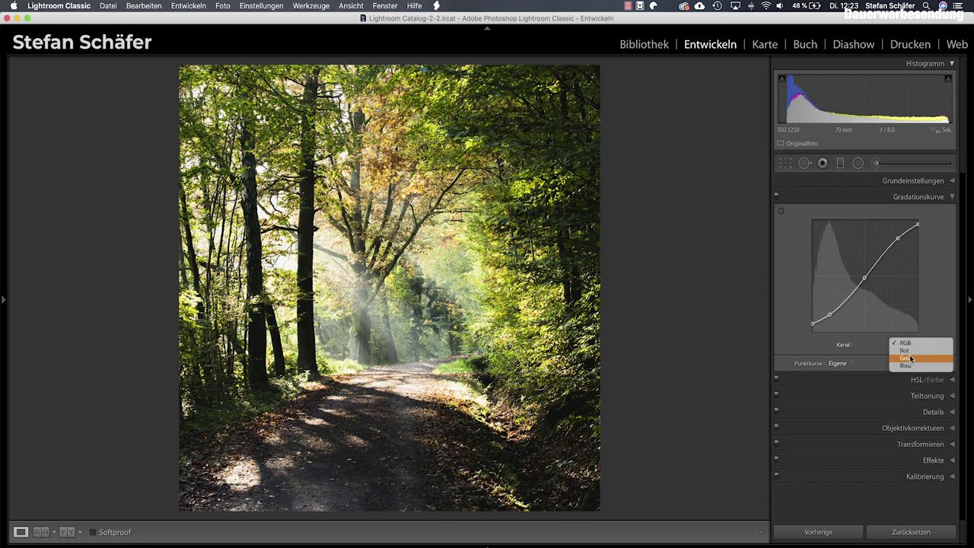
left_click(905, 366)
left_click_drag(811, 330, 809, 329)
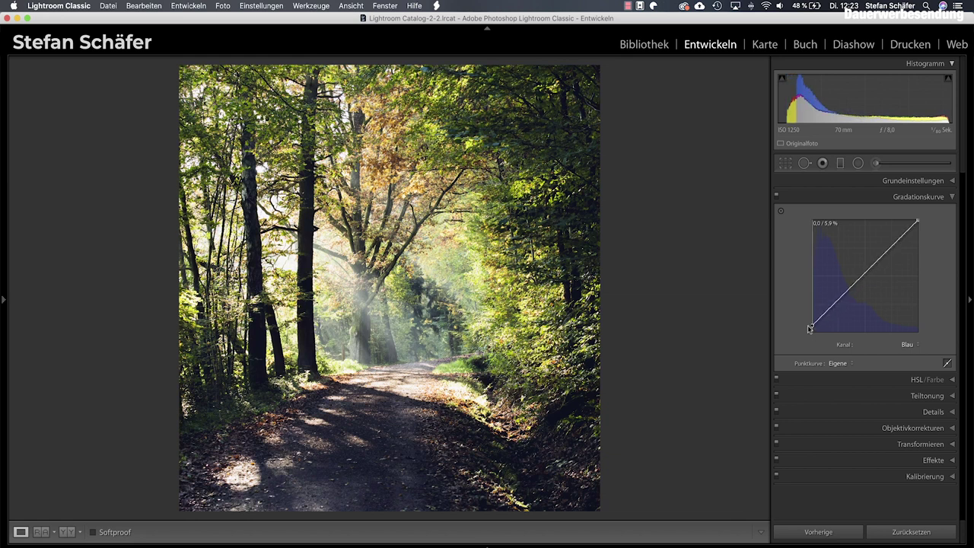
left_click_drag(809, 328, 807, 330)
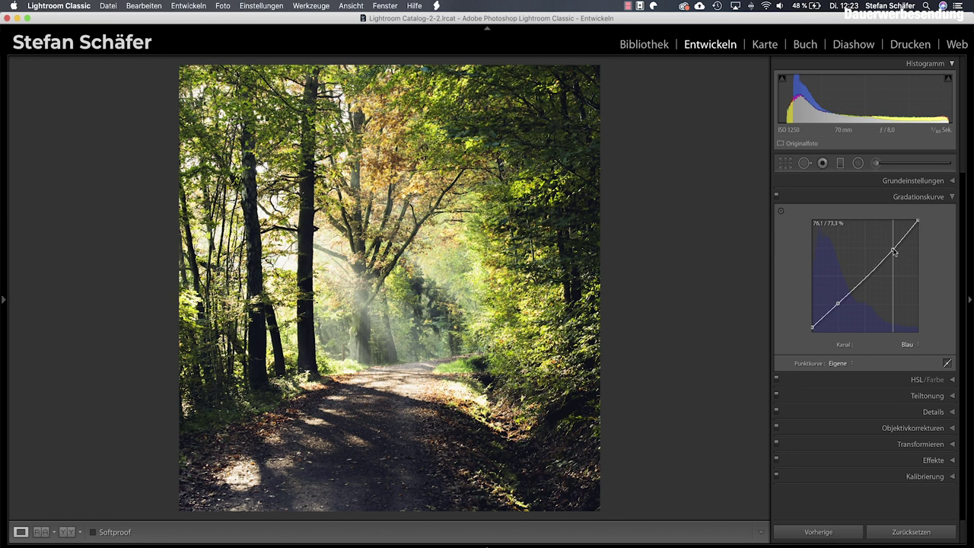
left_click_drag(893, 252, 892, 251)
left_click_drag(893, 252, 894, 254)
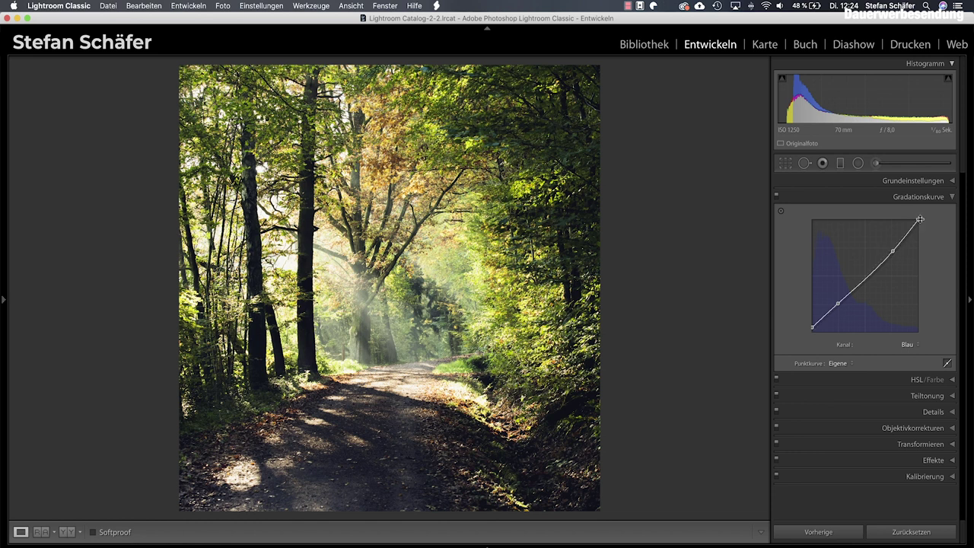
left_click_drag(916, 219, 919, 222)
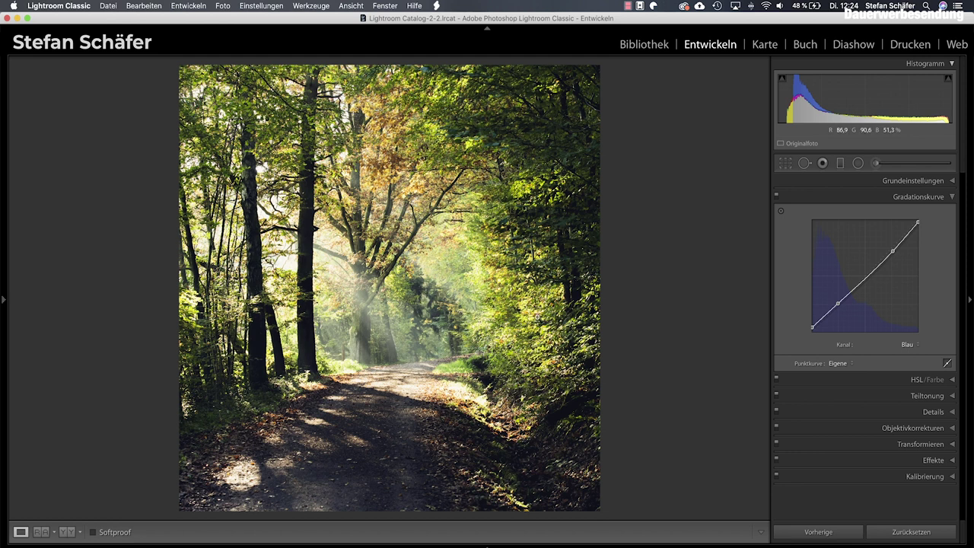
Give the red curve an S-shape warming highlights, with white point at 97.3%, then compare.
left_click(910, 346)
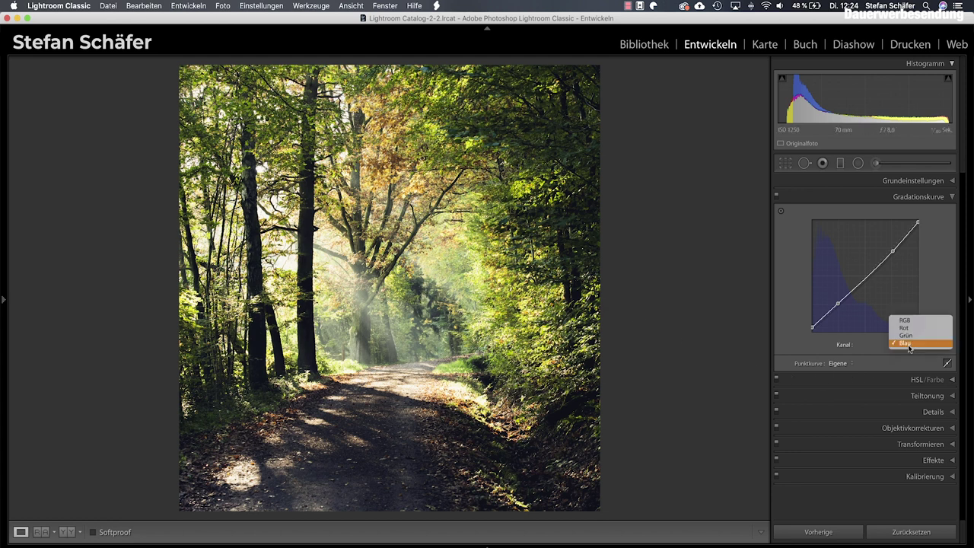
left_click(913, 332)
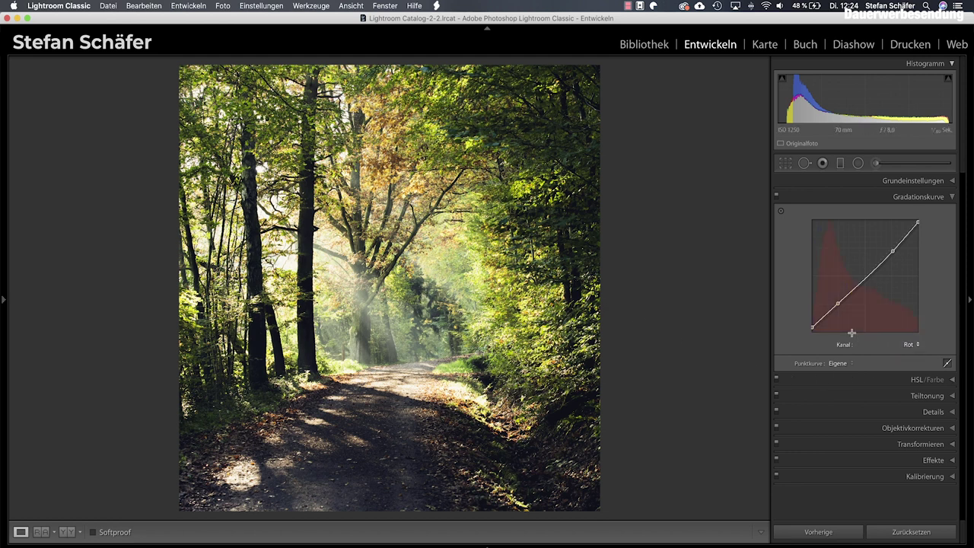
left_click_drag(811, 333, 809, 336)
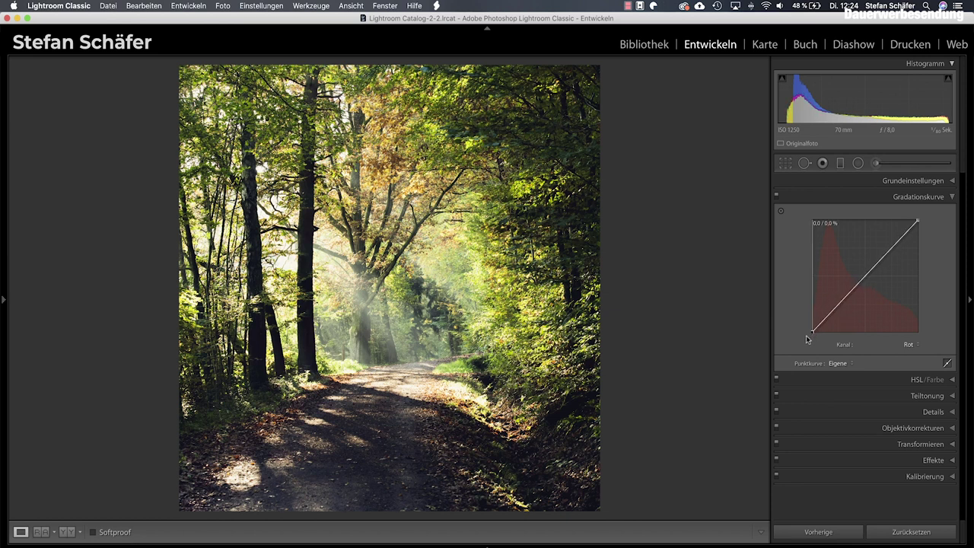
left_click_drag(838, 305, 840, 308)
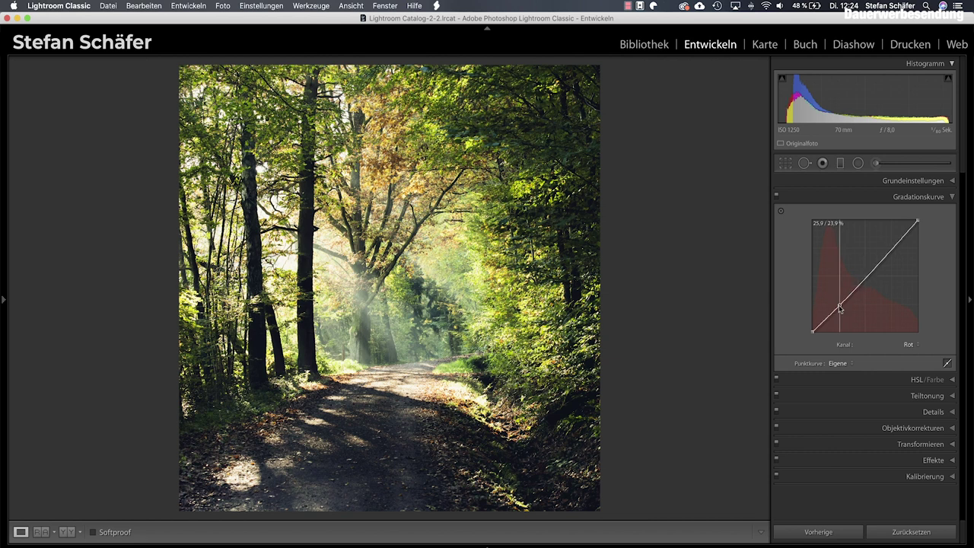
left_click_drag(894, 245, 895, 243)
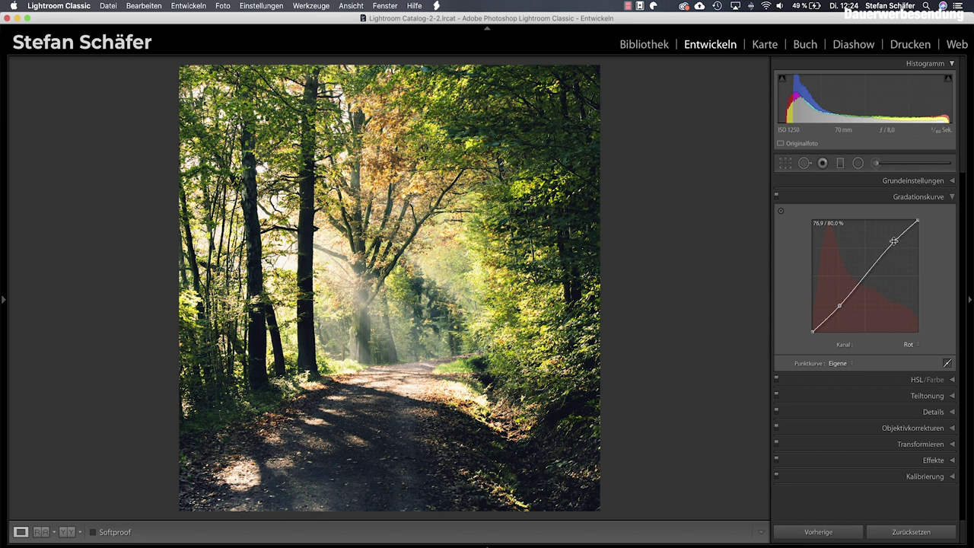
left_click_drag(918, 221, 919, 225)
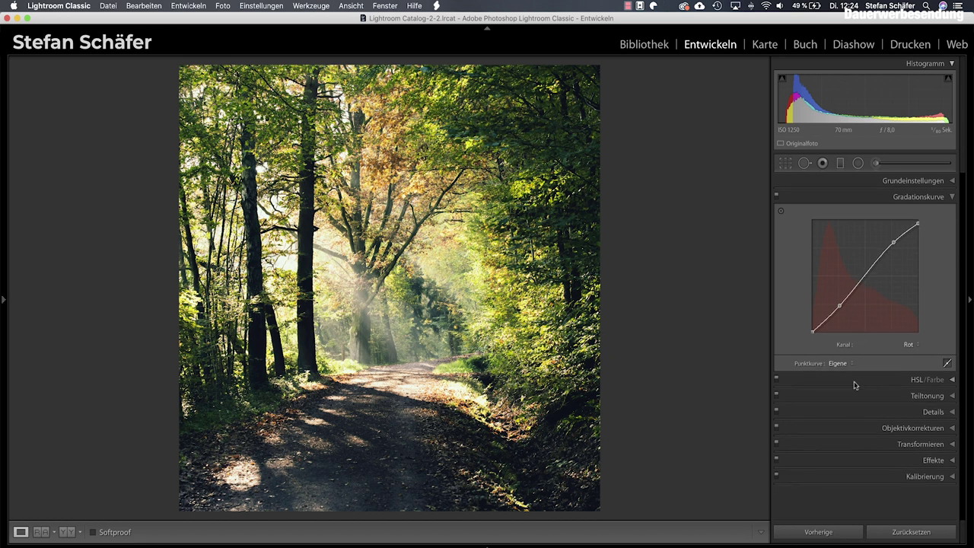
key("backslash")
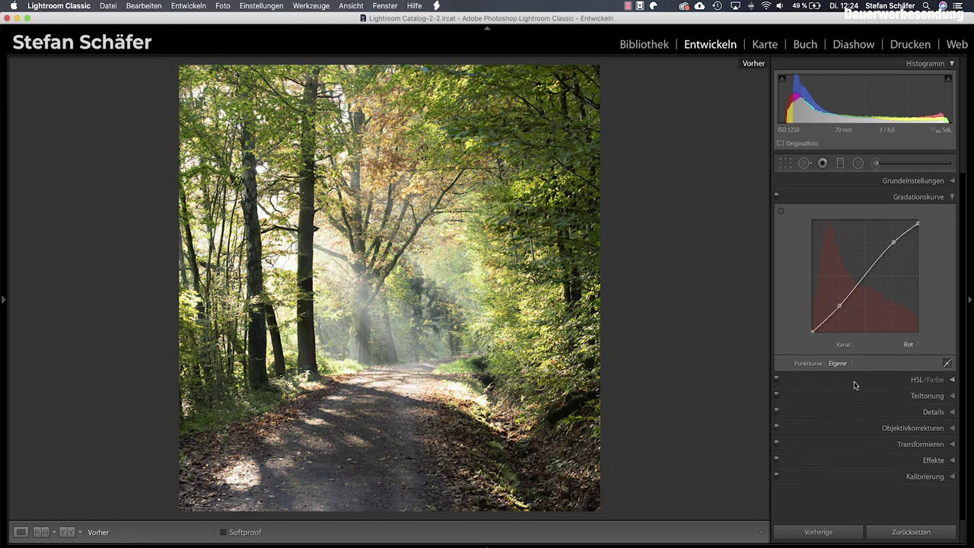
key("backslash")
key("backslash")
key("backslash")
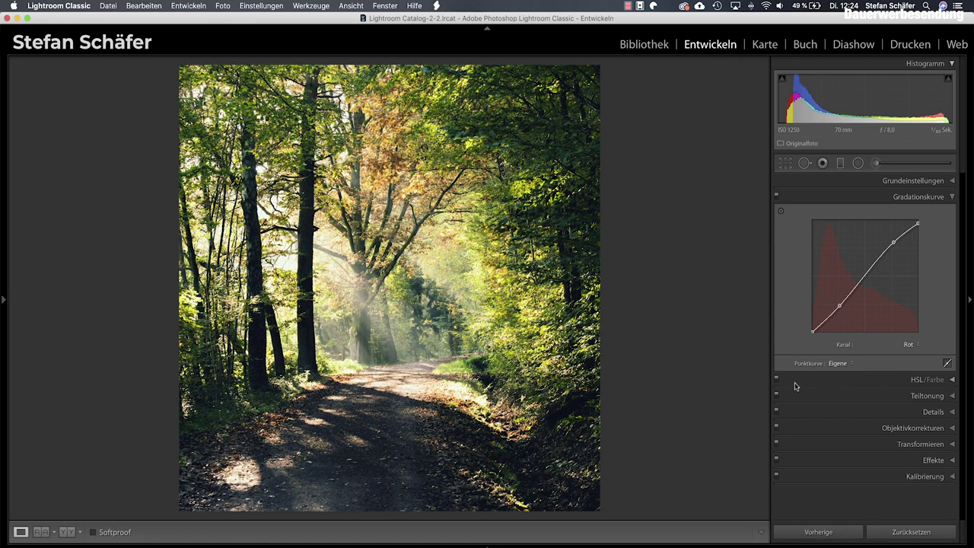
Pull the forest photo's highlights down to −55 and whites to −6.
left_click(844, 181)
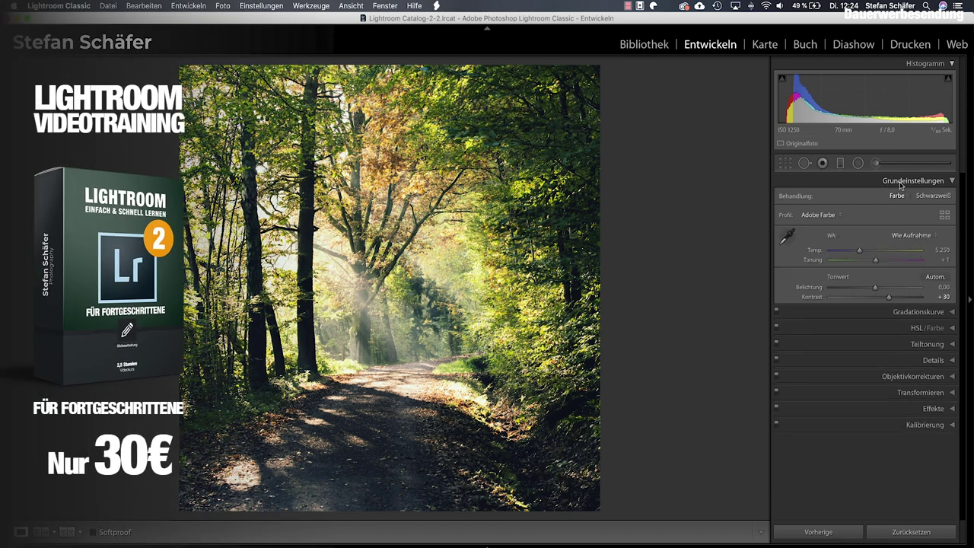
left_click(848, 315)
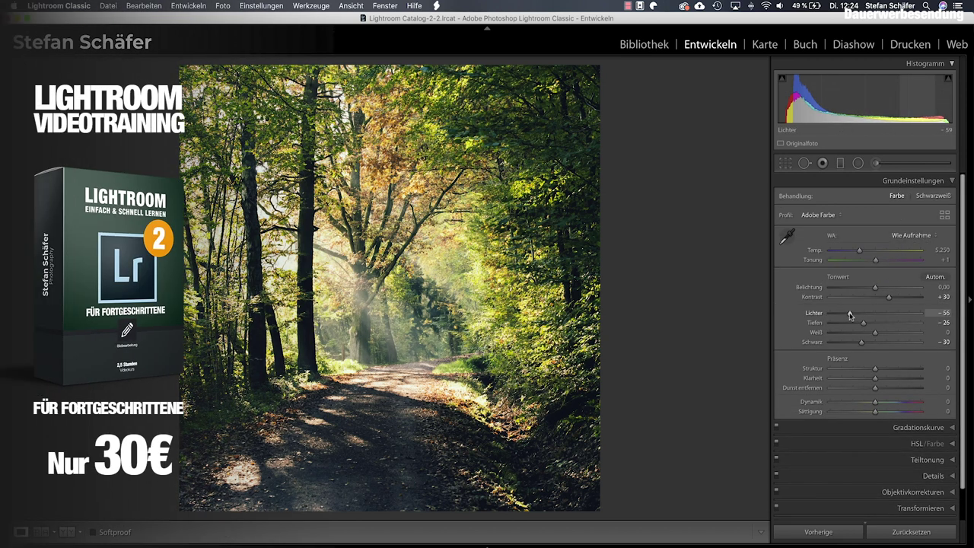
left_click(866, 333)
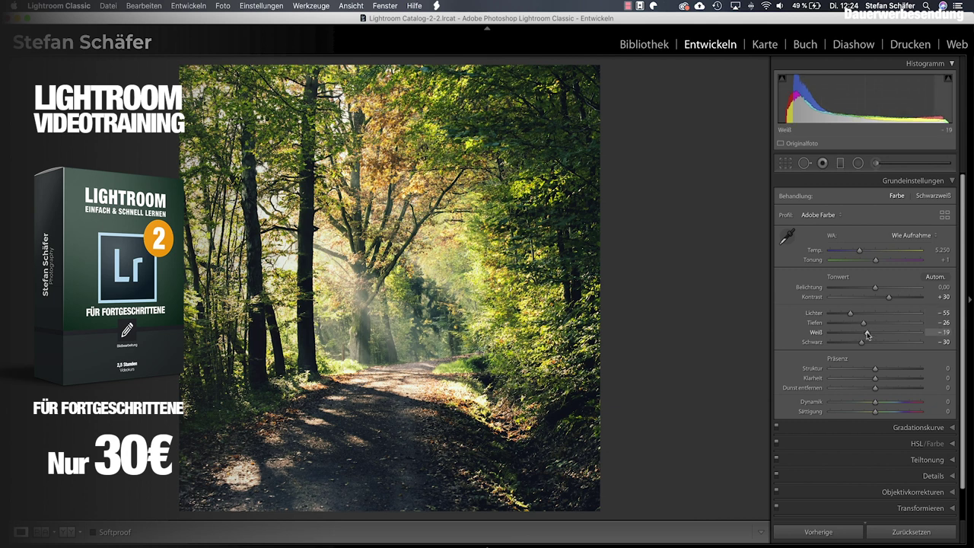
left_click_drag(872, 334, 874, 334)
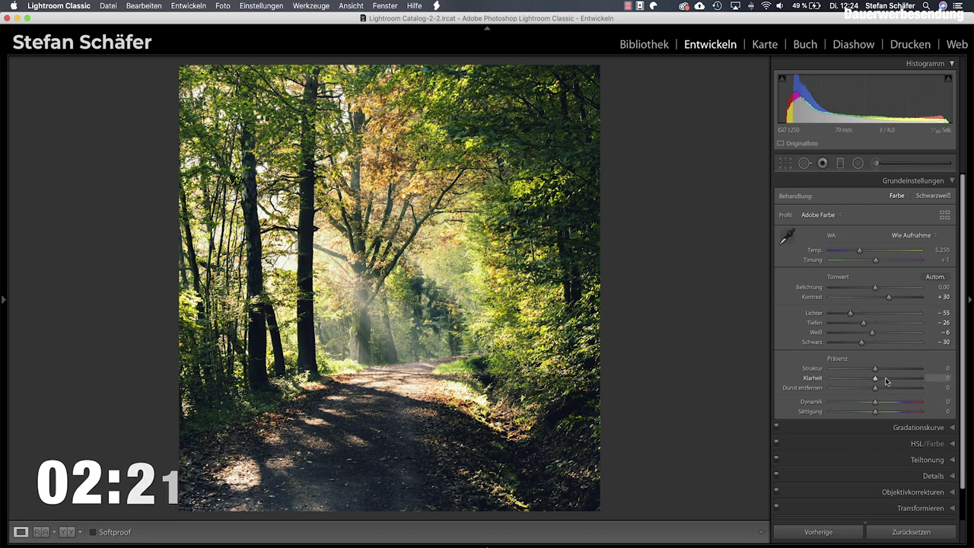
Add clarity +20 and texture +15 to the forest photo.
left_click_drag(876, 378, 884, 378)
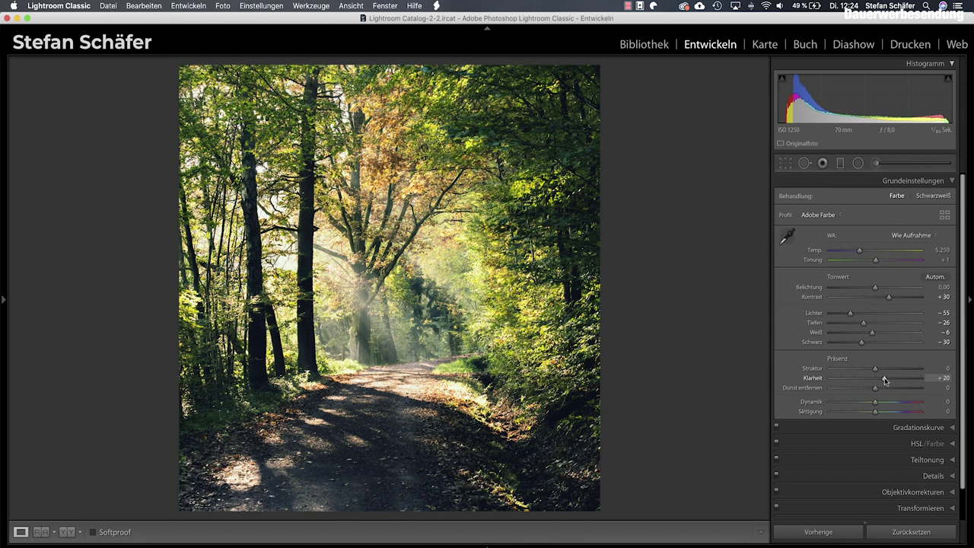
left_click_drag(875, 369, 881, 369)
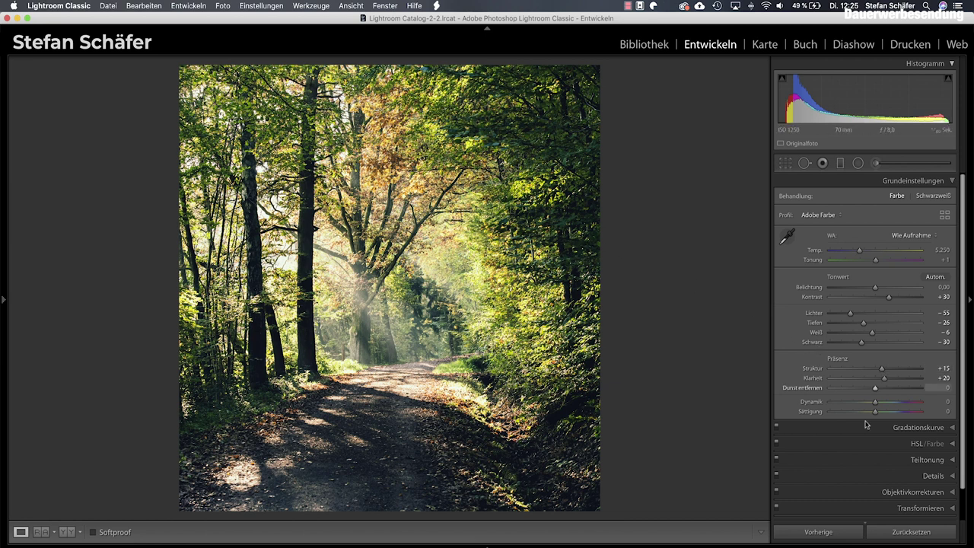
left_click(915, 443)
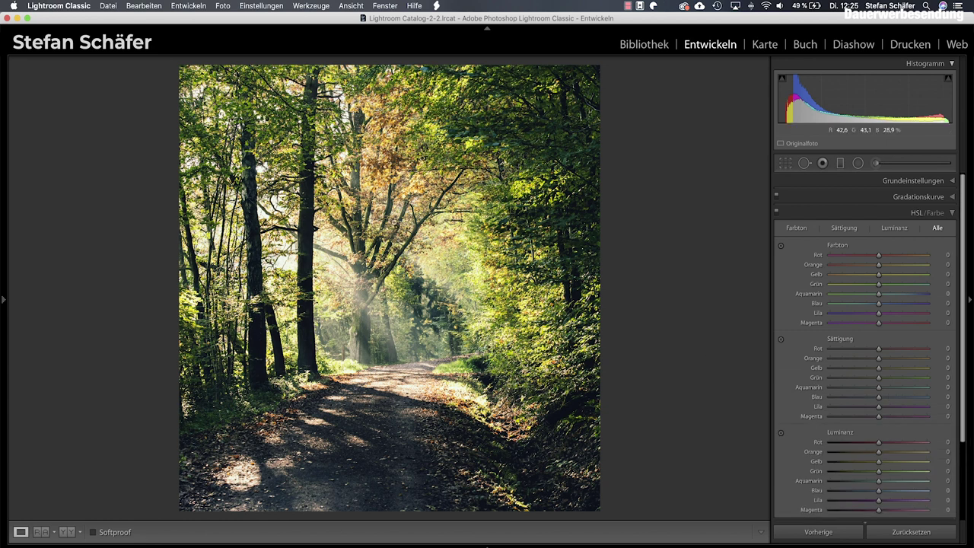
Shift red hue +23 and yellow −26, and darken orange, yellow, green, aqua and blue luminance.
left_click_drag(878, 258, 886, 258)
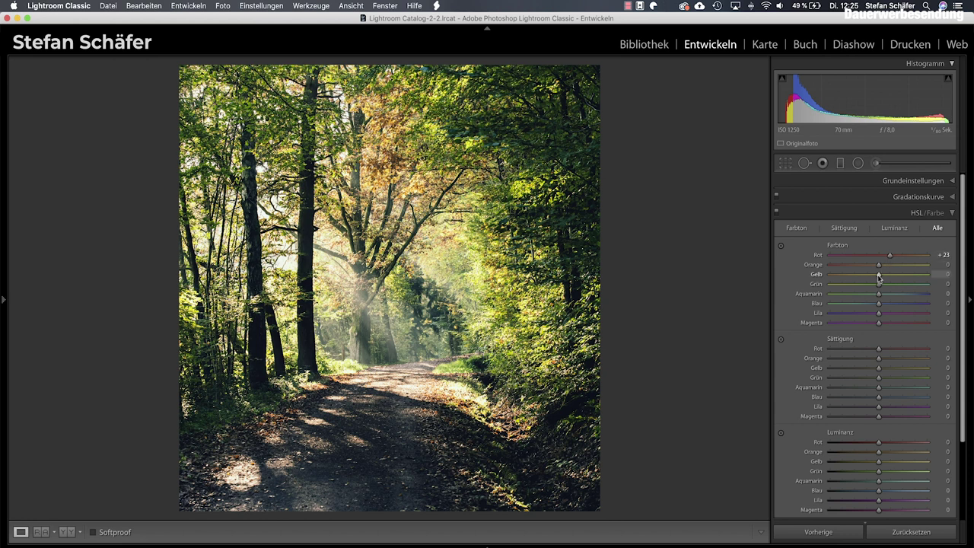
left_click_drag(877, 277, 865, 286)
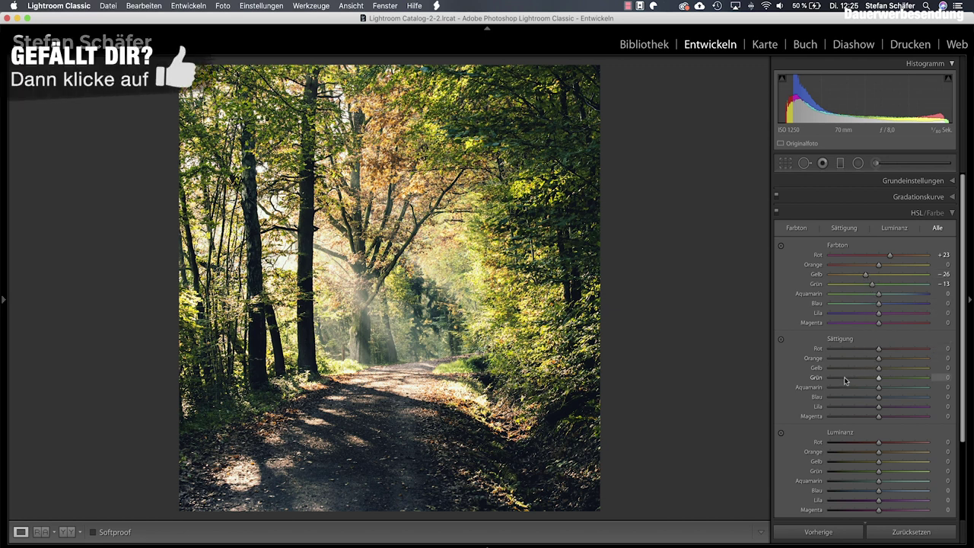
left_click(866, 451)
left_click(868, 461)
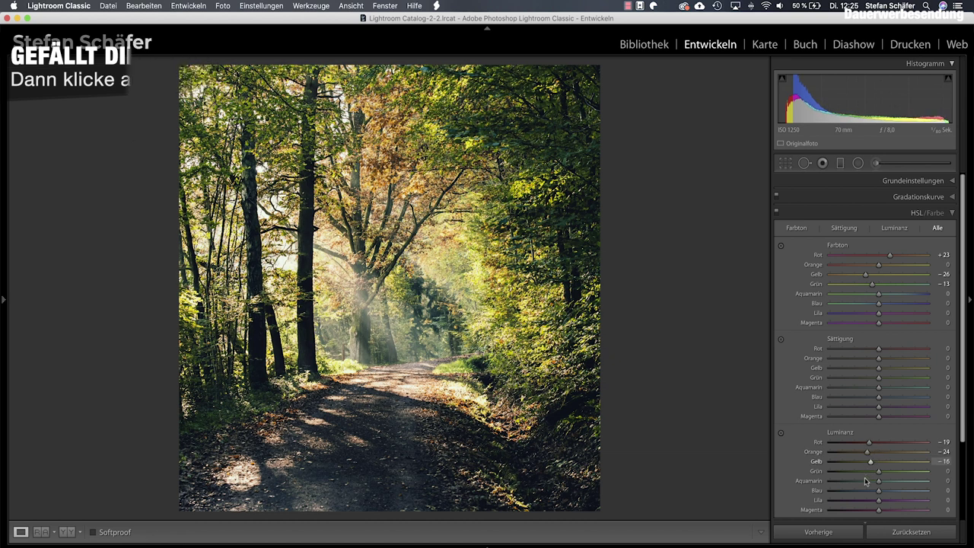
left_click(852, 471)
left_click_drag(851, 472, 853, 473)
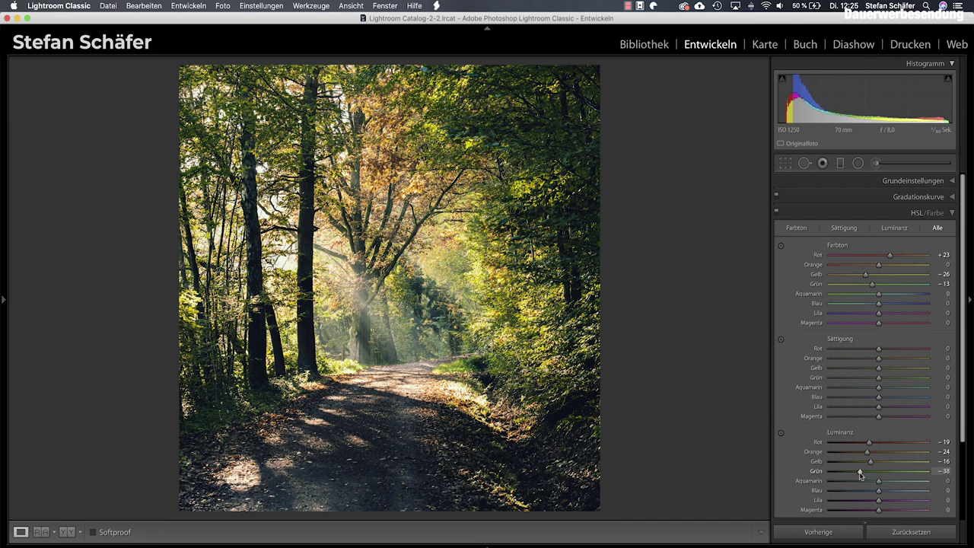
left_click(857, 481)
left_click(853, 492)
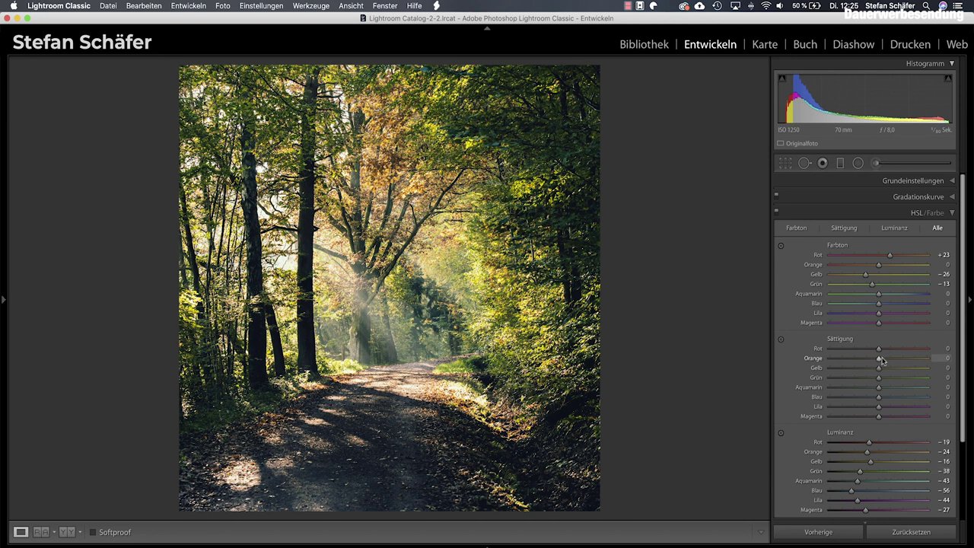
Desaturate greens, blues, purples and magentas, and compare with the original.
left_click_drag(878, 378, 869, 371)
left_click_drag(877, 397, 871, 406)
left_click(868, 416)
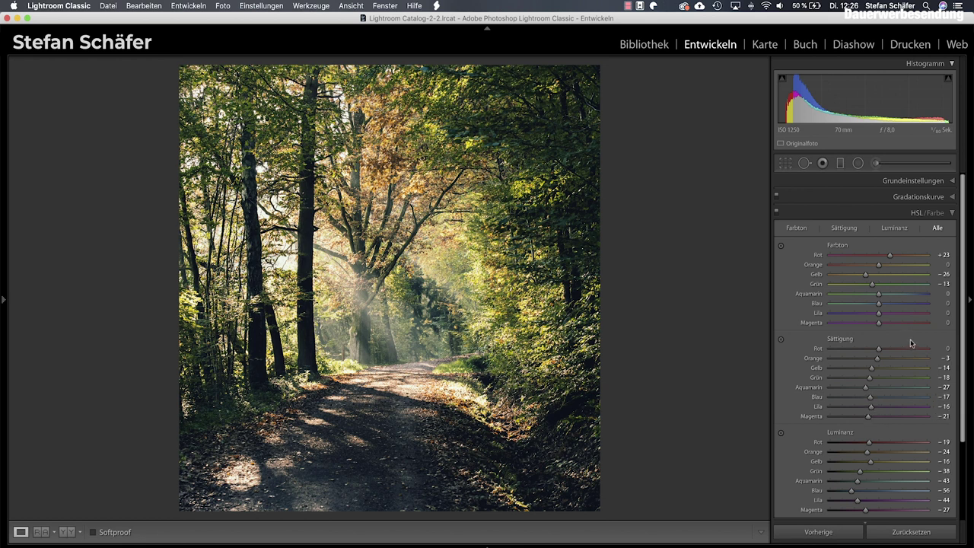
key("backslash")
key("backslash")
scroll(927, 345, "down", 3)
Set split-toning shadow hue to 189, and sharpen with amount 85 and masking 85.
left_click(925, 423)
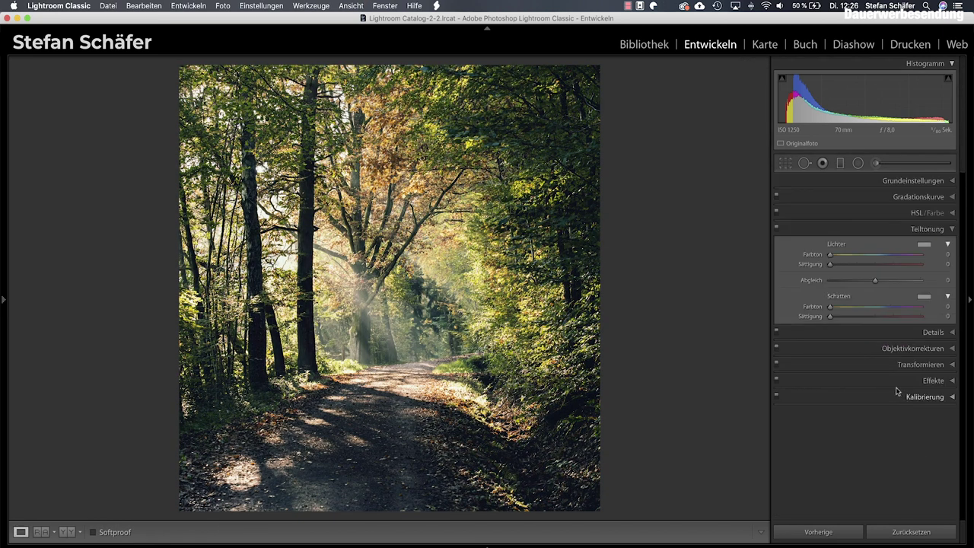
left_click_drag(829, 306, 877, 307)
left_click(913, 333)
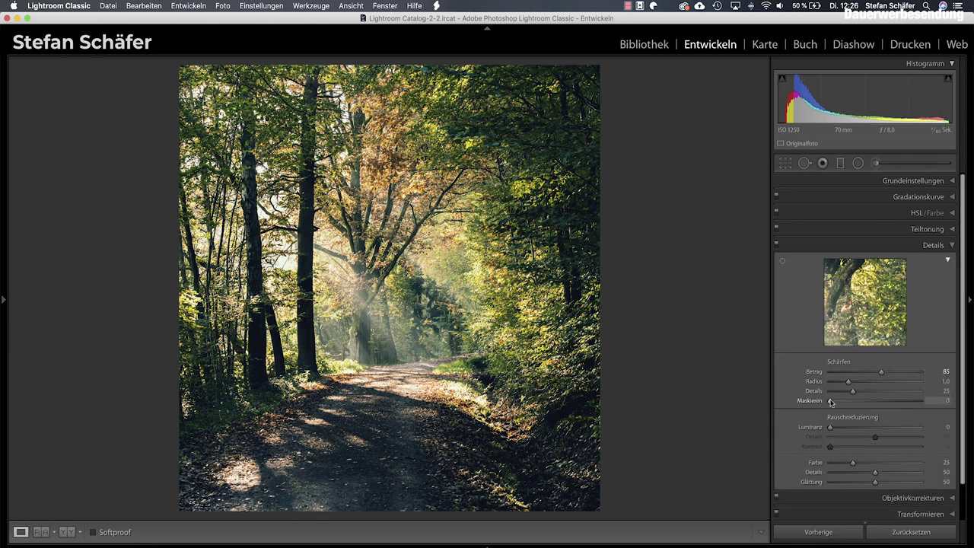
left_click_drag(829, 400, 907, 403, "alt")
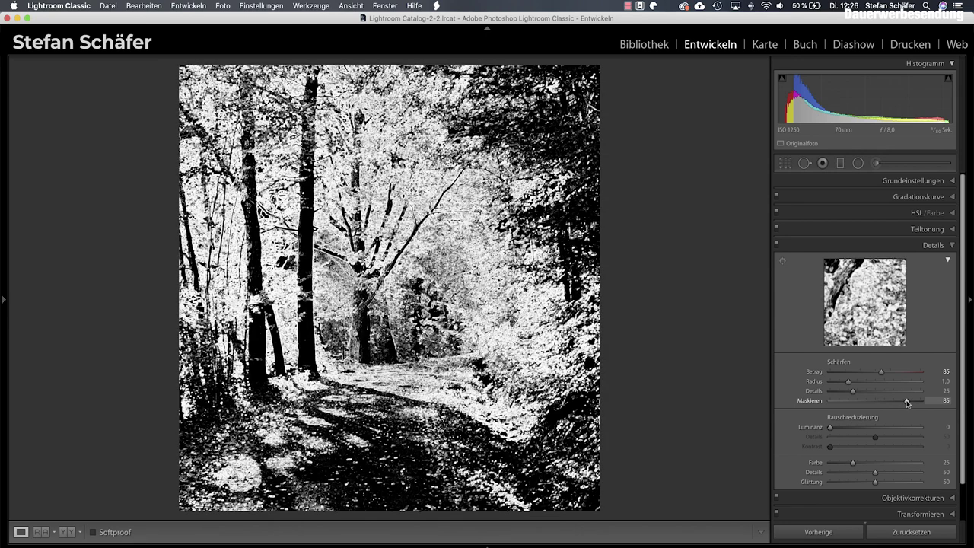
left_click_drag(907, 404, 906, 401, "alt")
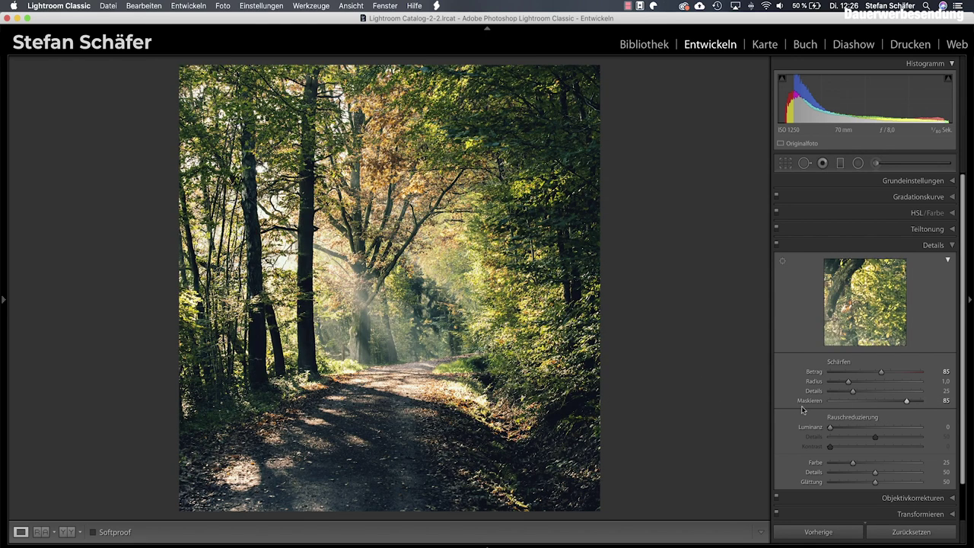
Enable lens profile corrections in Objektivkorrekturen.
scroll(863, 463, "down", 1)
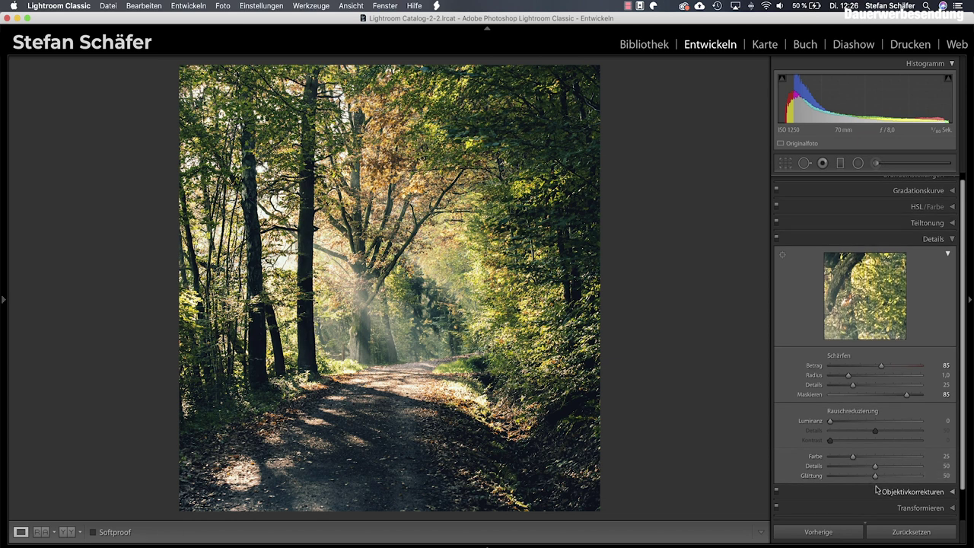
left_click(876, 489)
left_click(814, 304)
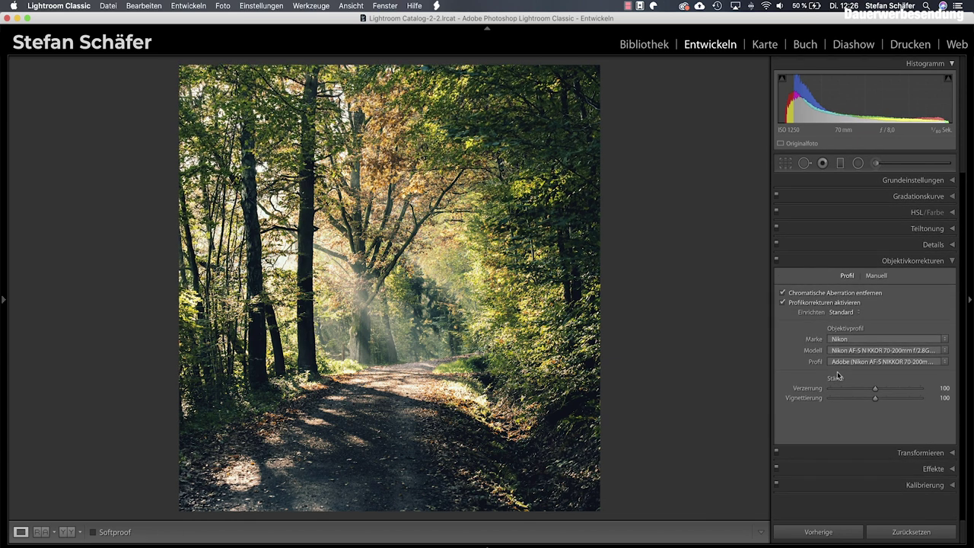
Add a −10 post-crop vignette under Effekte and activate the Adjustment Brush.
left_click(927, 469)
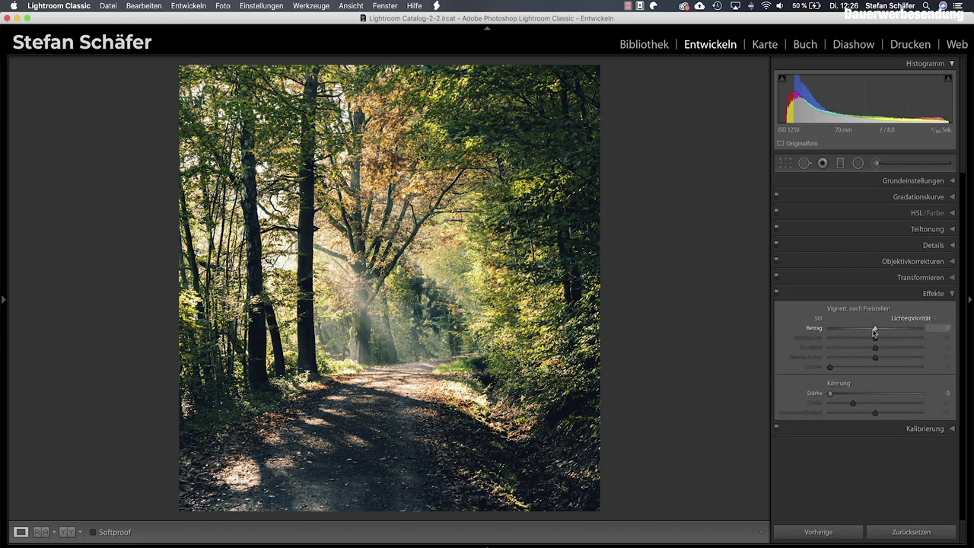
left_click_drag(875, 330, 870, 331)
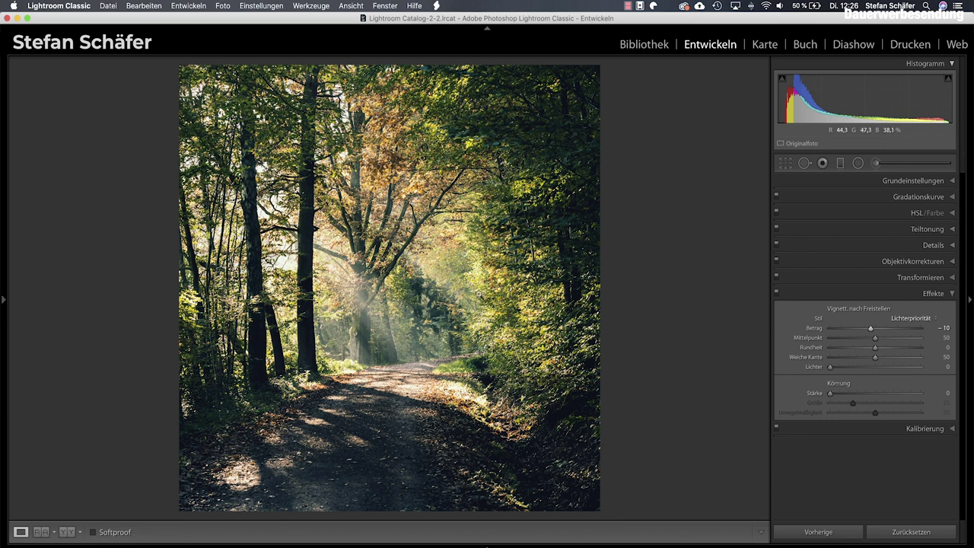
left_click(889, 165)
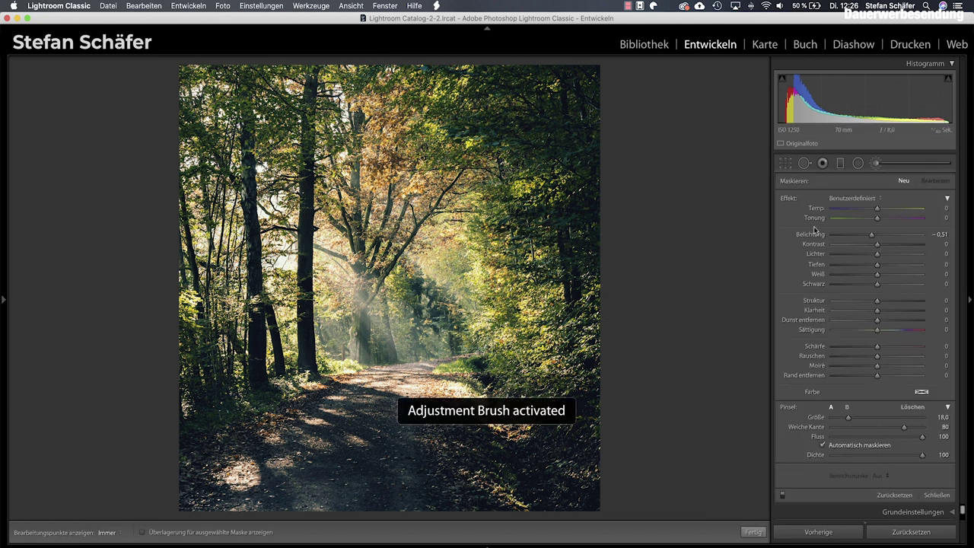
Brush brightening over the left trees, finishing at exposure 0.28 and dehaze −5.
left_click(880, 235)
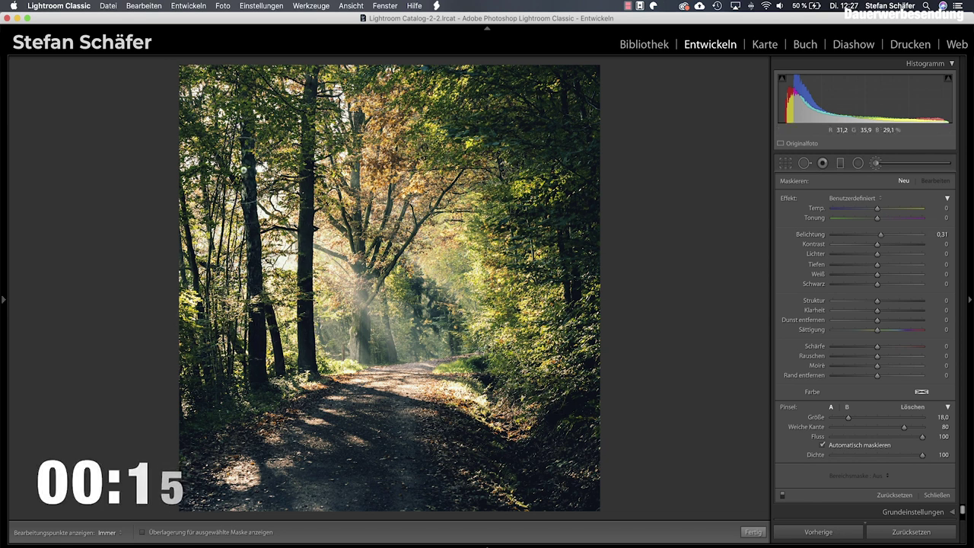
left_click_drag(244, 169, 227, 158)
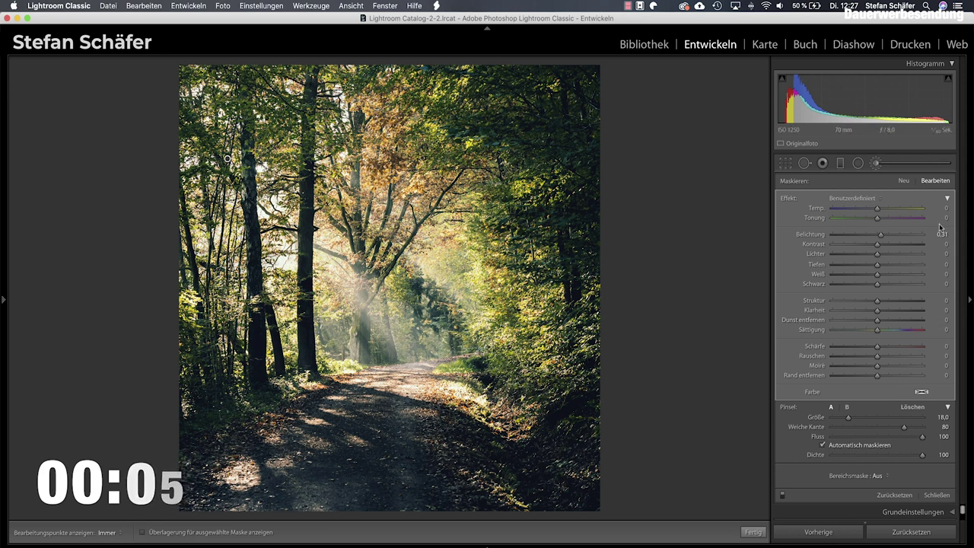
left_click(880, 234)
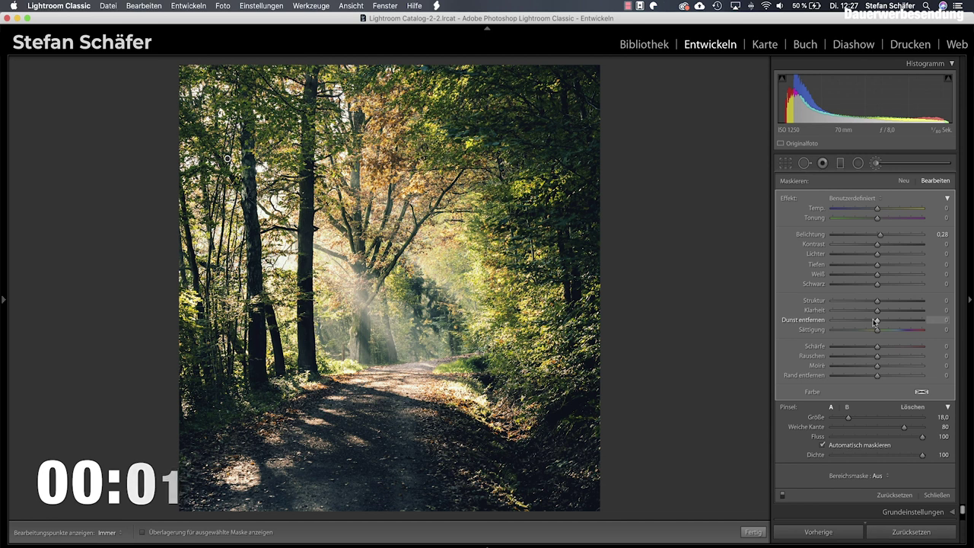
left_click_drag(876, 321, 874, 321)
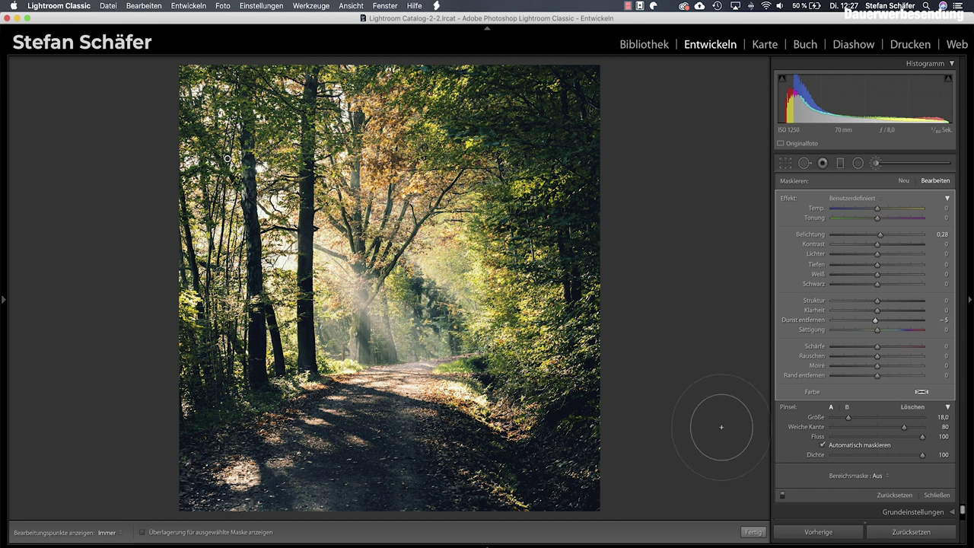
left_click(753, 531)
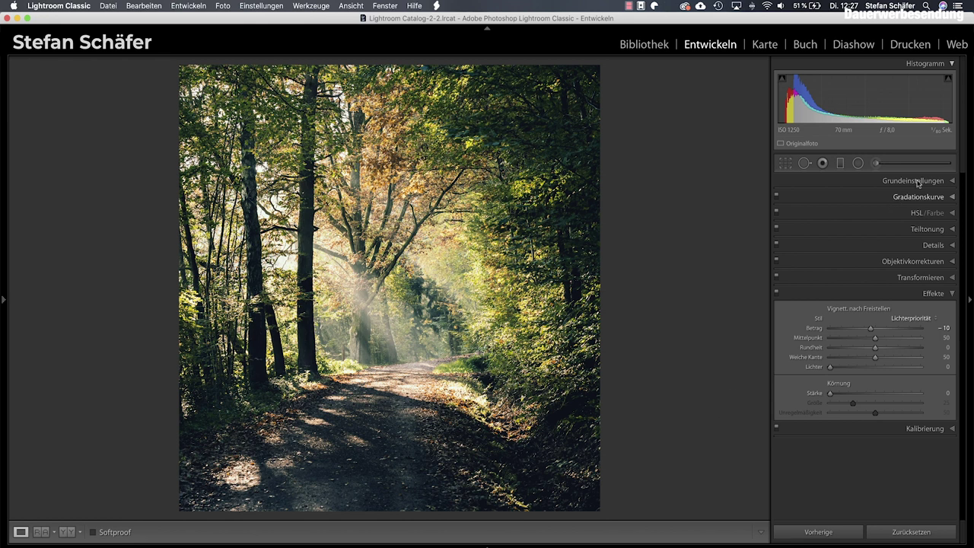
Paint texture 60, clarity 28 and exposure −0.03 along the path's lower centre.
left_click(883, 163)
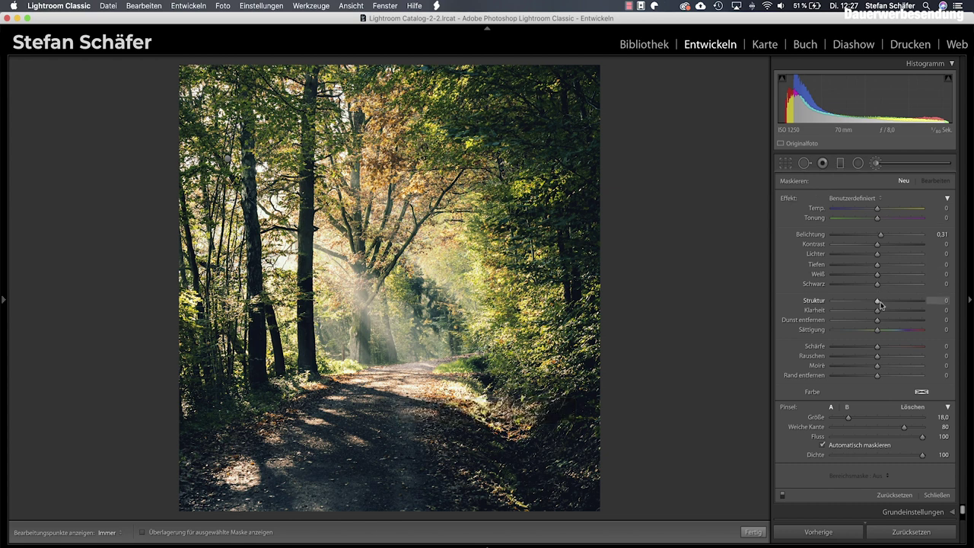
left_click_drag(876, 309, 904, 304)
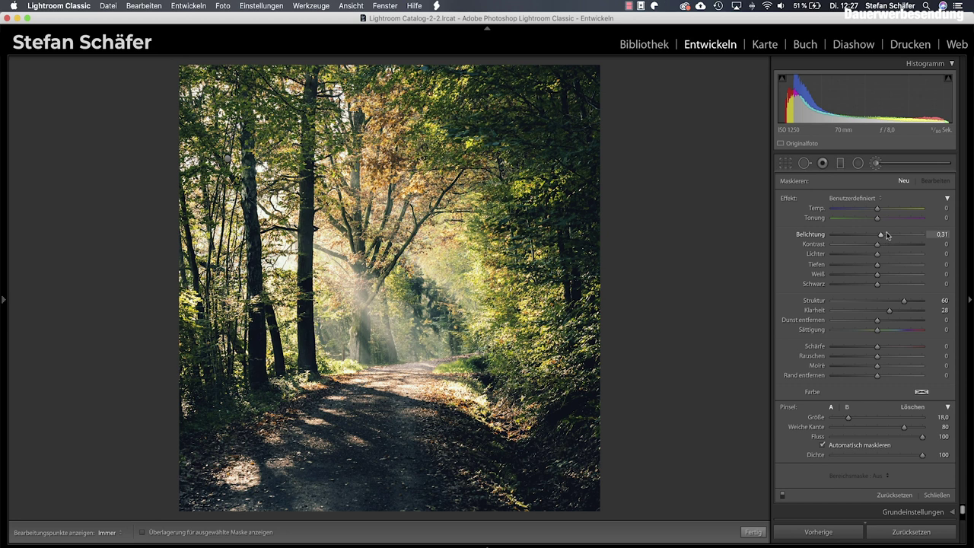
left_click_drag(880, 235, 875, 236)
left_click_drag(261, 471, 417, 411)
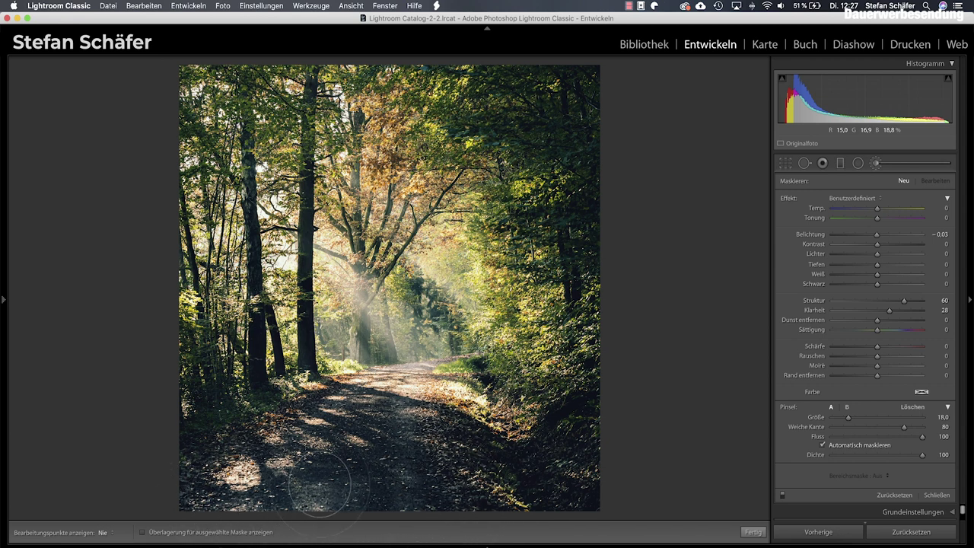
key("h")
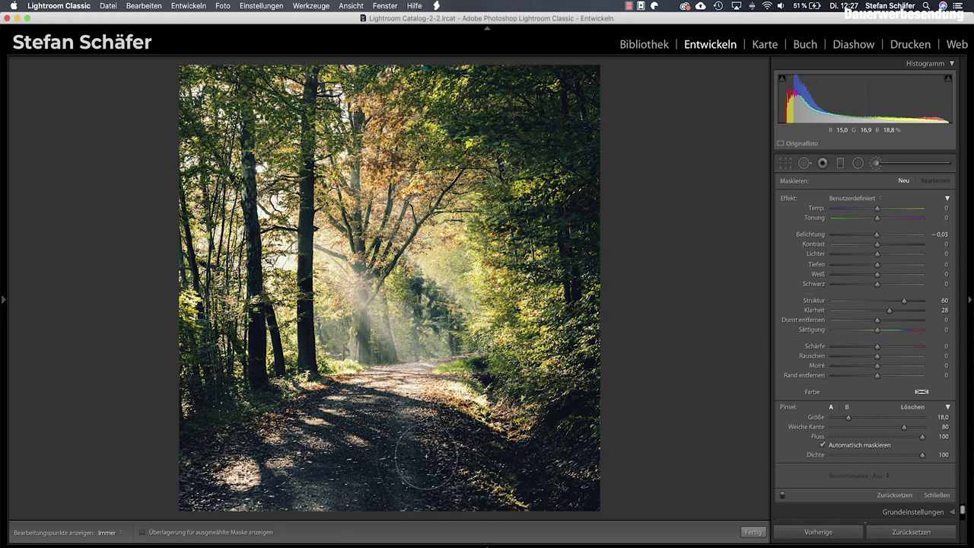
left_click_drag(426, 455, 444, 492)
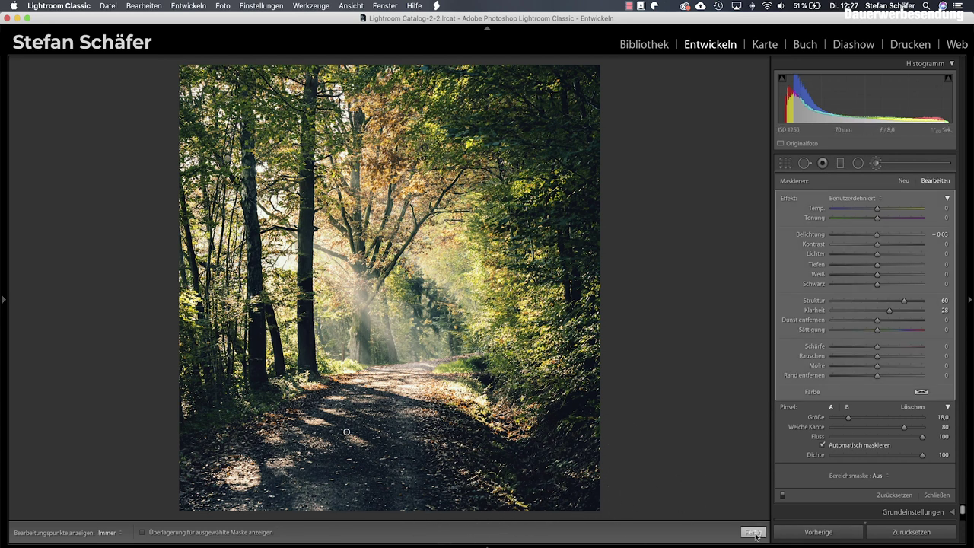
left_click(753, 532)
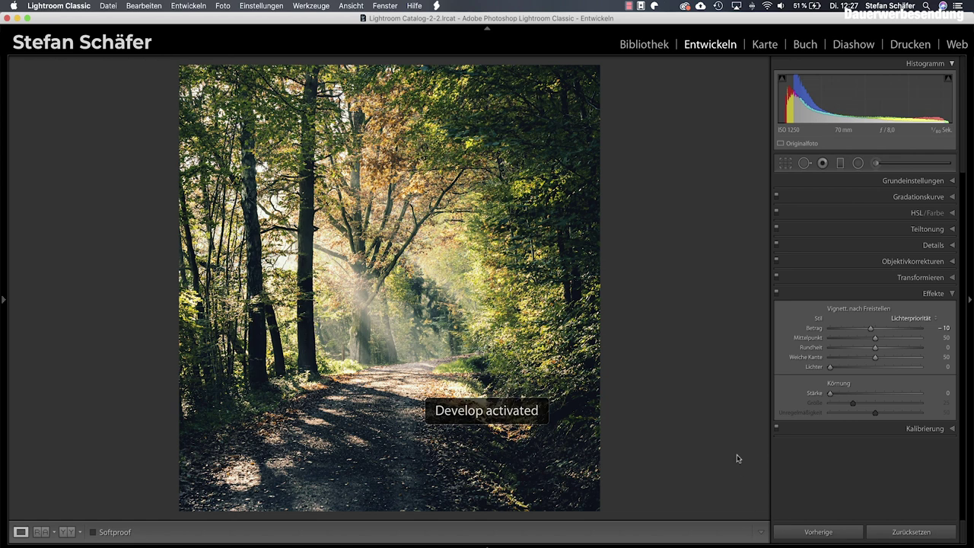
key("backslash")
key("backslash")
key("backslash")
key("backslash")
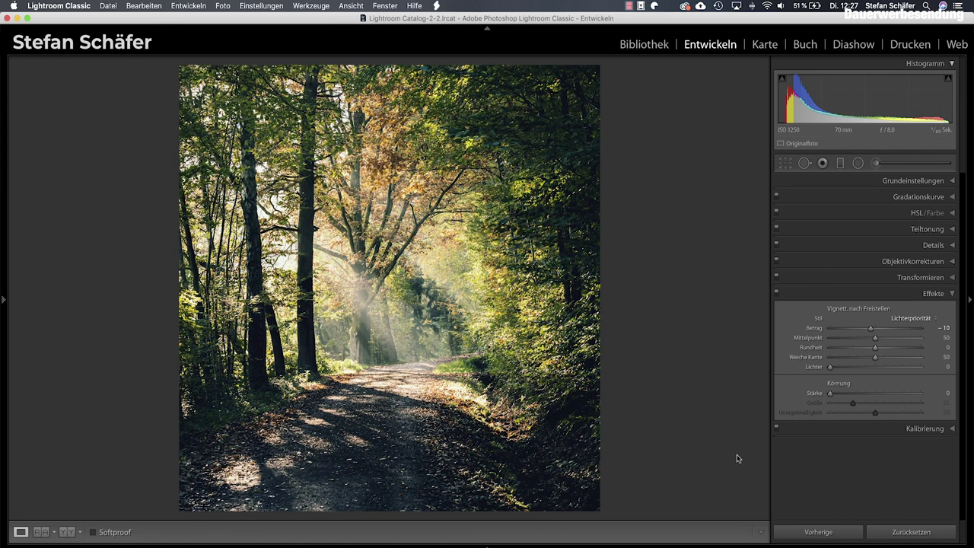
key("backslash")
key("backslash")
key("backslash")
key("backslash")
key("backslash")
key("backslash")
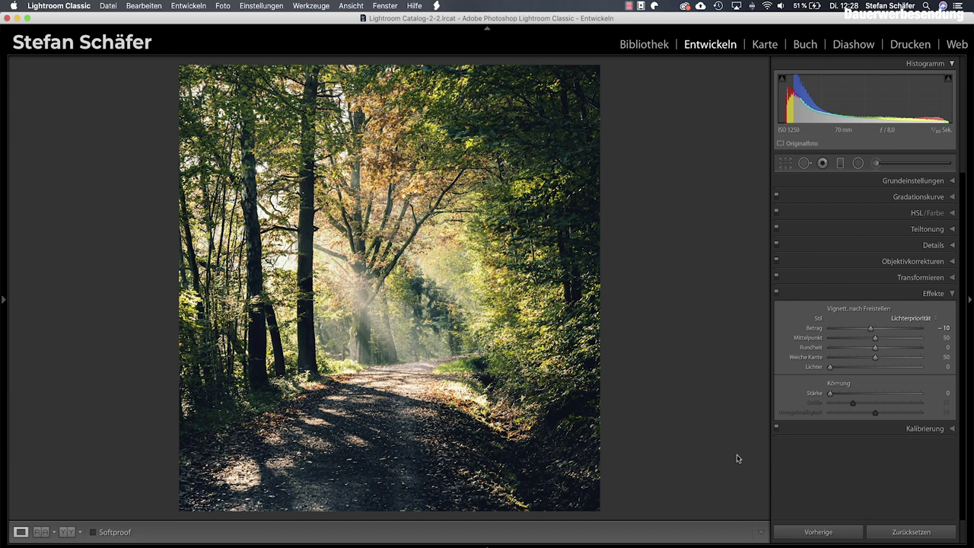